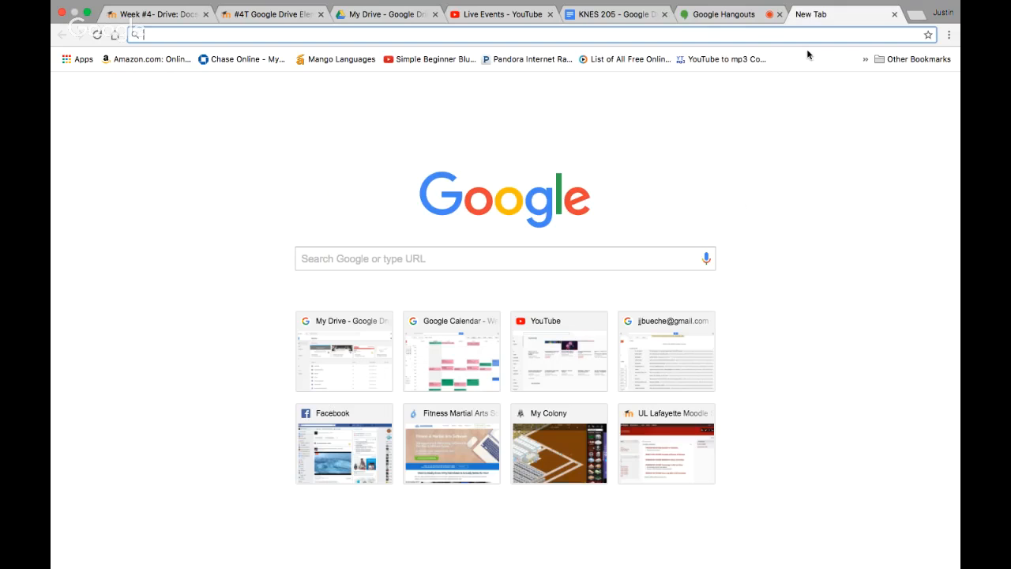
# Browse the Google apps list and open Google Drive from it.
pyautogui.click(883, 93)
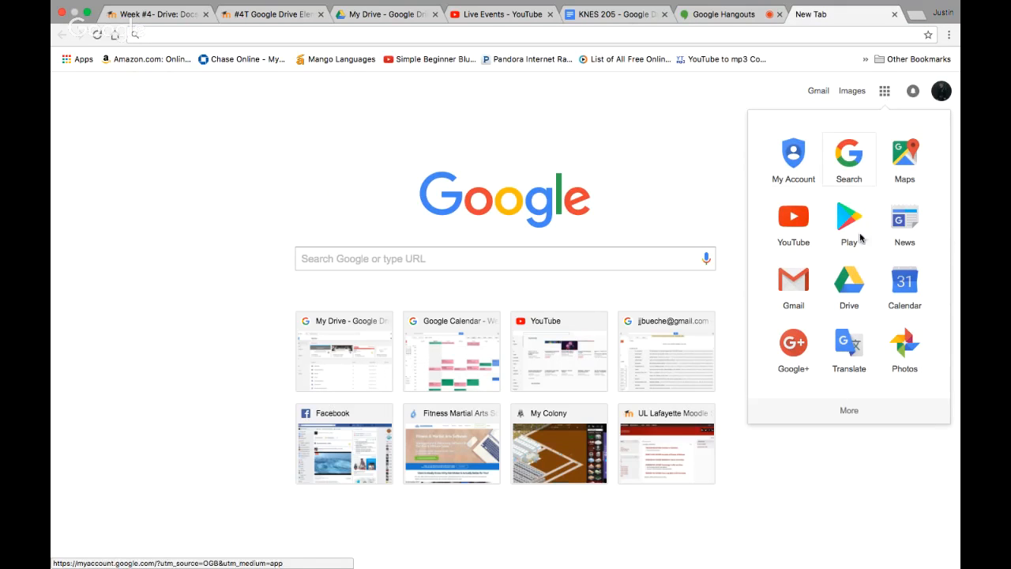
pyautogui.click(845, 417)
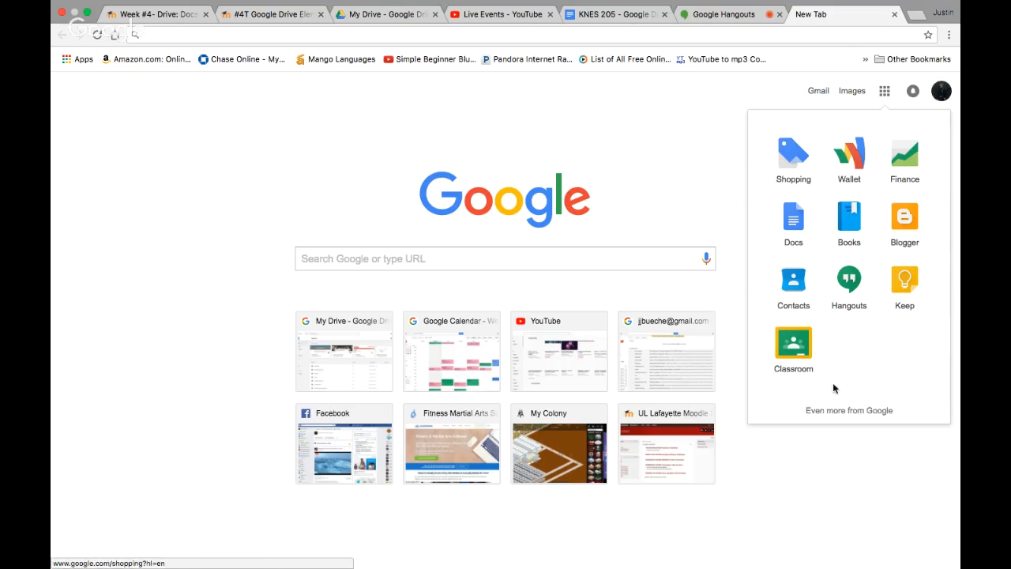
pyautogui.click(884, 91)
pyautogui.click(884, 92)
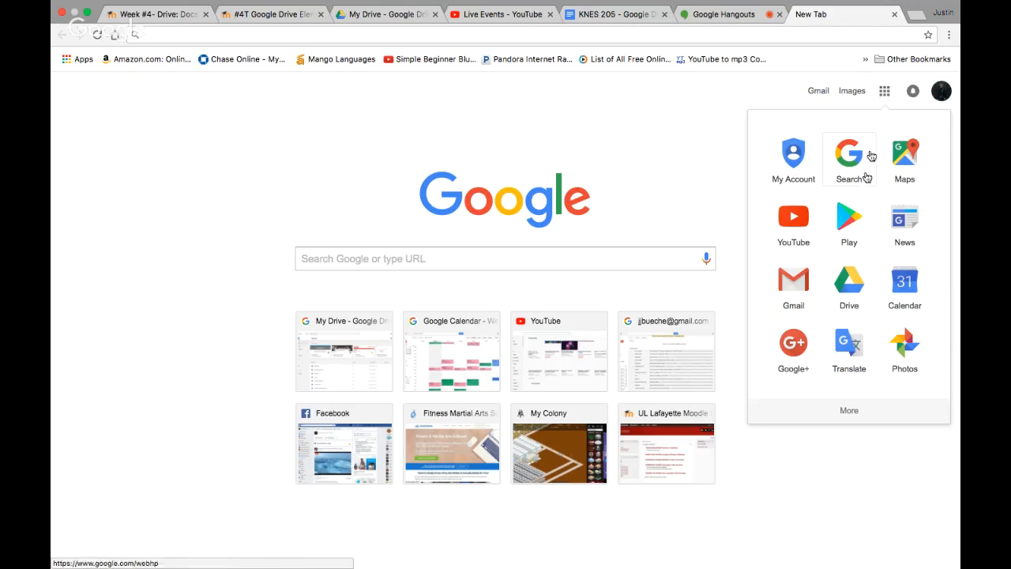
pyautogui.click(849, 283)
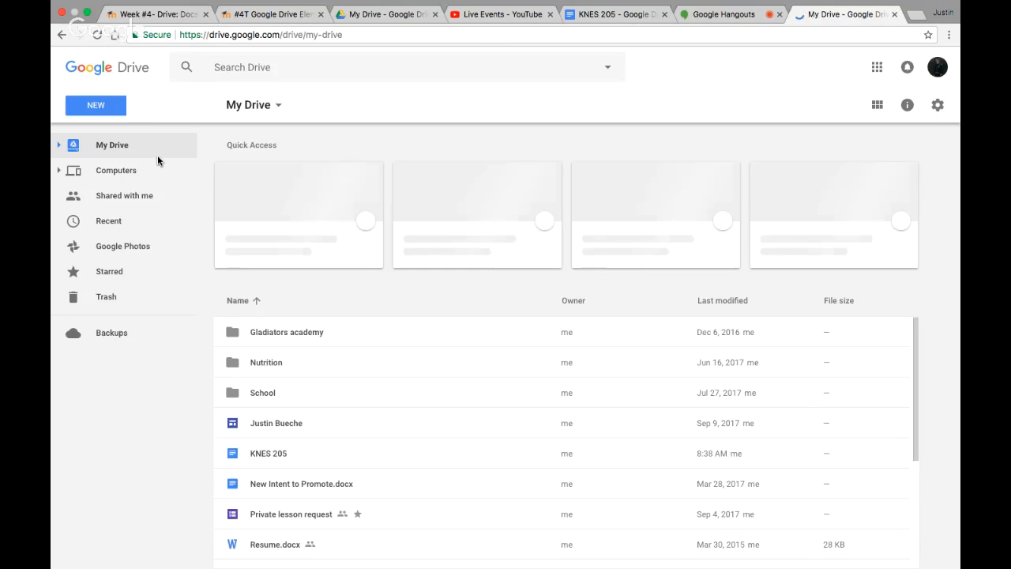
# Create a new blank Google Docs document in My Drive.
pyautogui.click(91, 106)
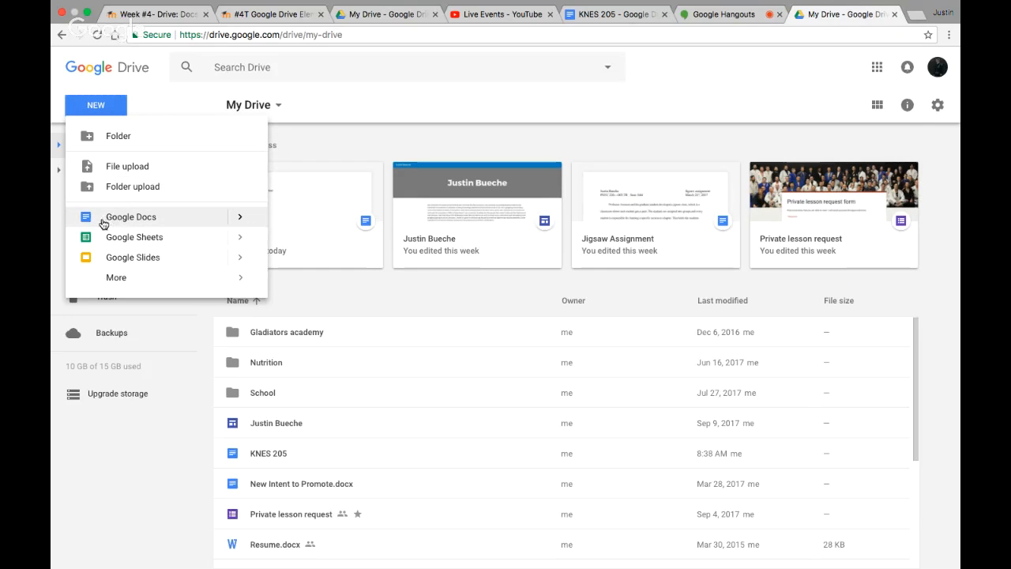
pyautogui.moveTo(249, 228)
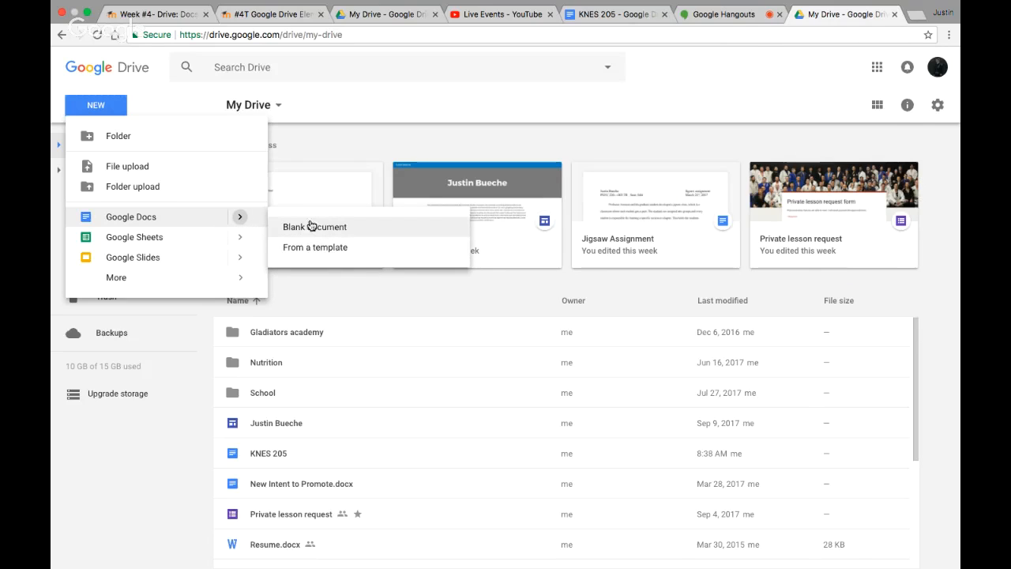
pyautogui.click(160, 219)
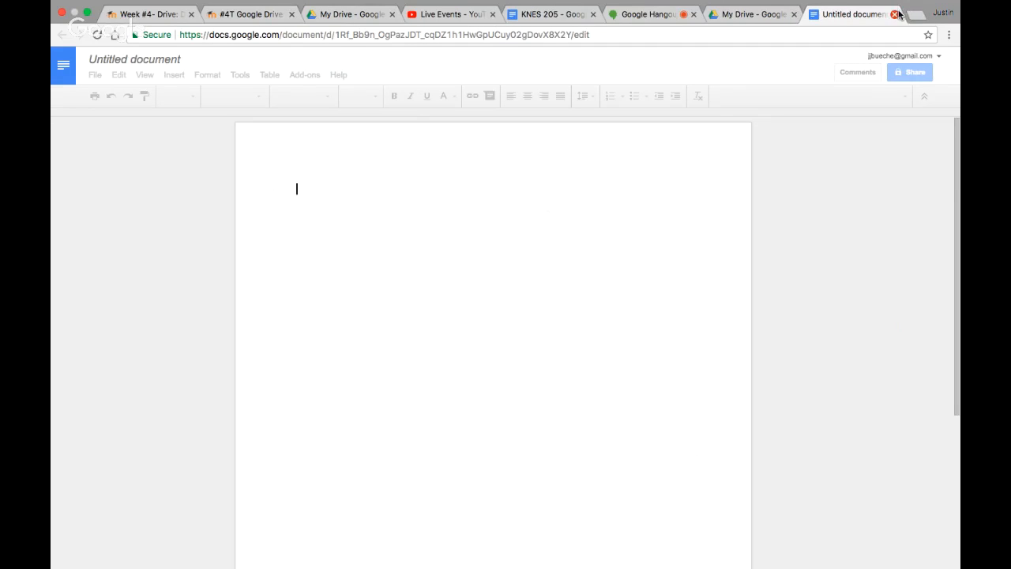
# Close the untitled document, switch to the KNES 205 document and dismiss the Facebook notification.
pyautogui.click(740, 15)
pyautogui.click(546, 15)
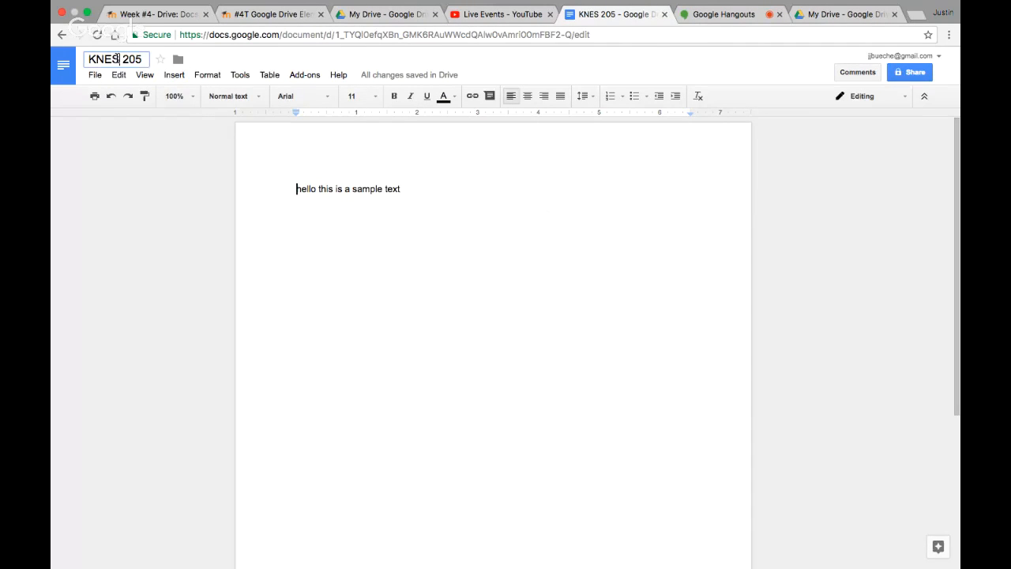
pyautogui.click(146, 58)
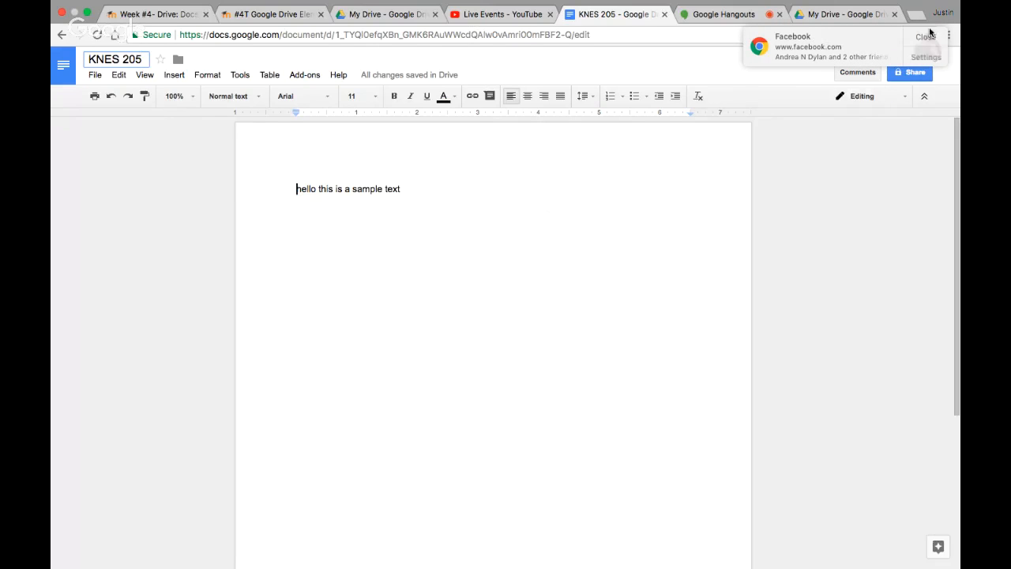
pyautogui.click(925, 40)
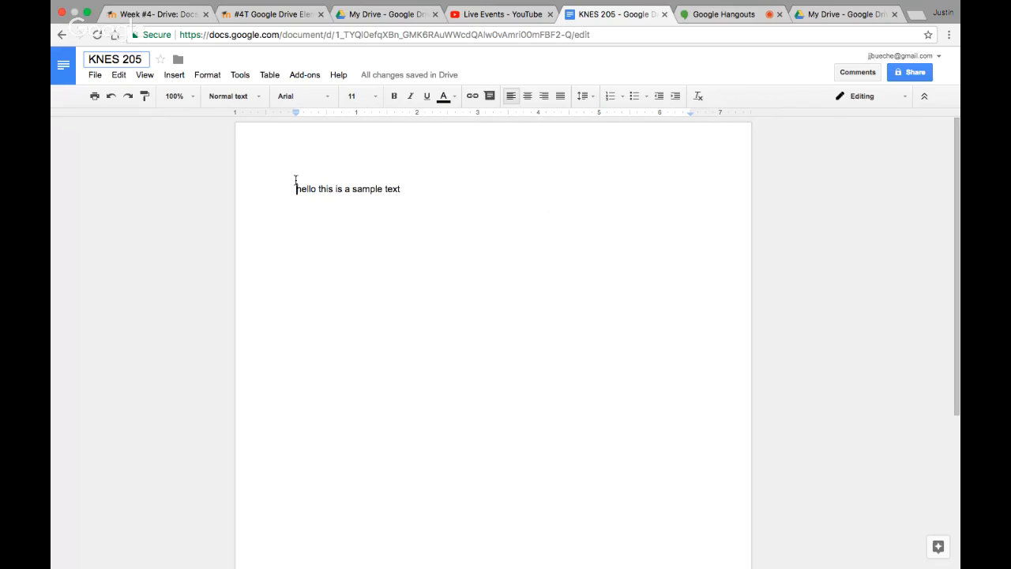
# Apply the Heading 1 style to the line "hello this is a sample text".
pyautogui.moveTo(295, 189); pyautogui.dragTo(413, 194)
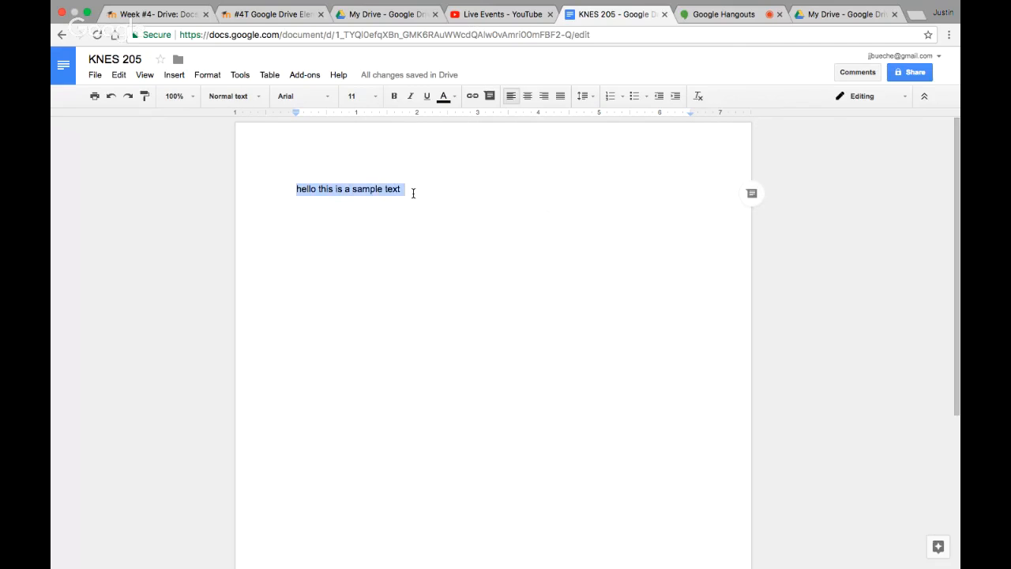
pyautogui.click(232, 95)
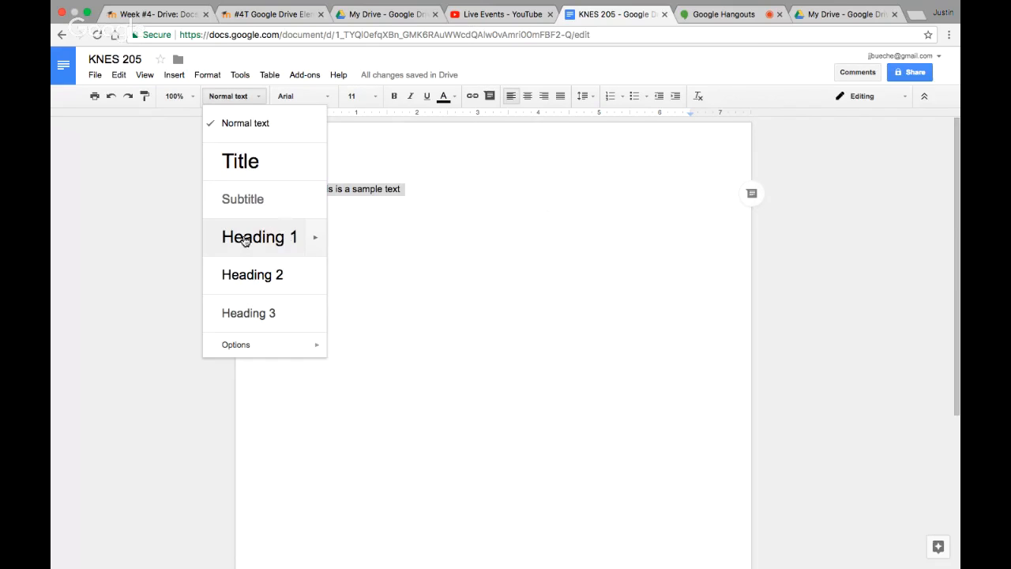
pyautogui.click(283, 243)
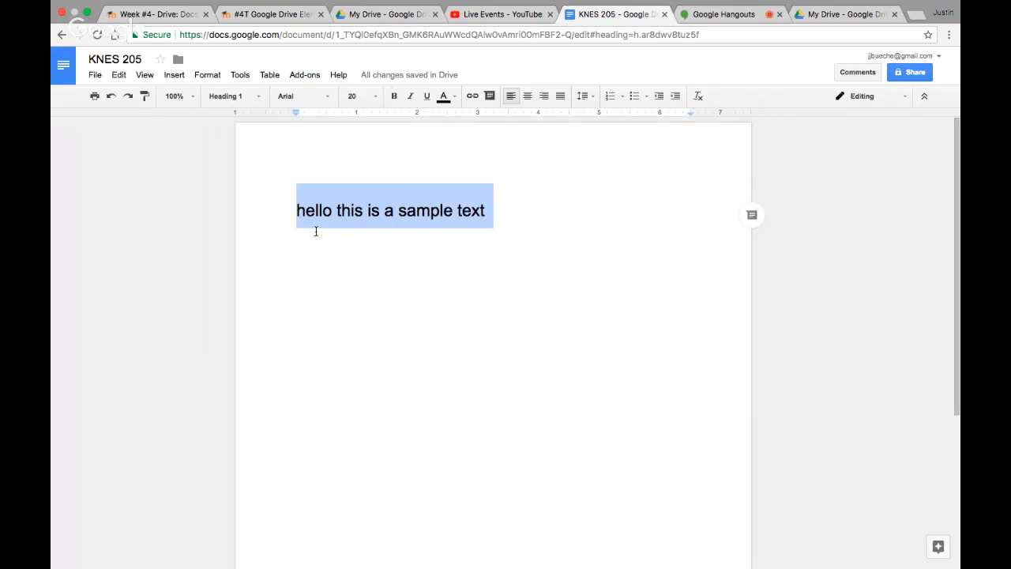
pyautogui.click(234, 98)
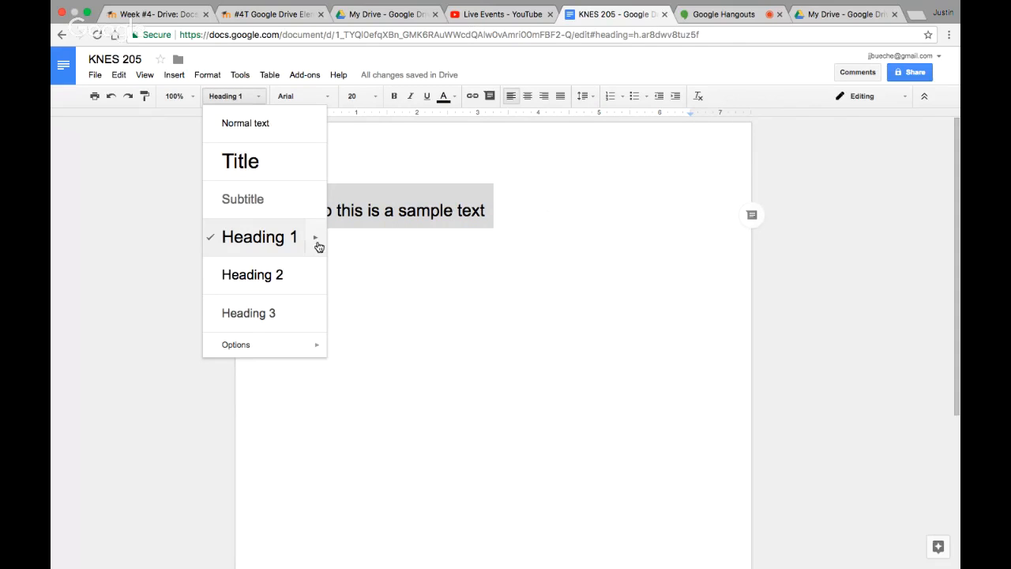
pyautogui.click(478, 249)
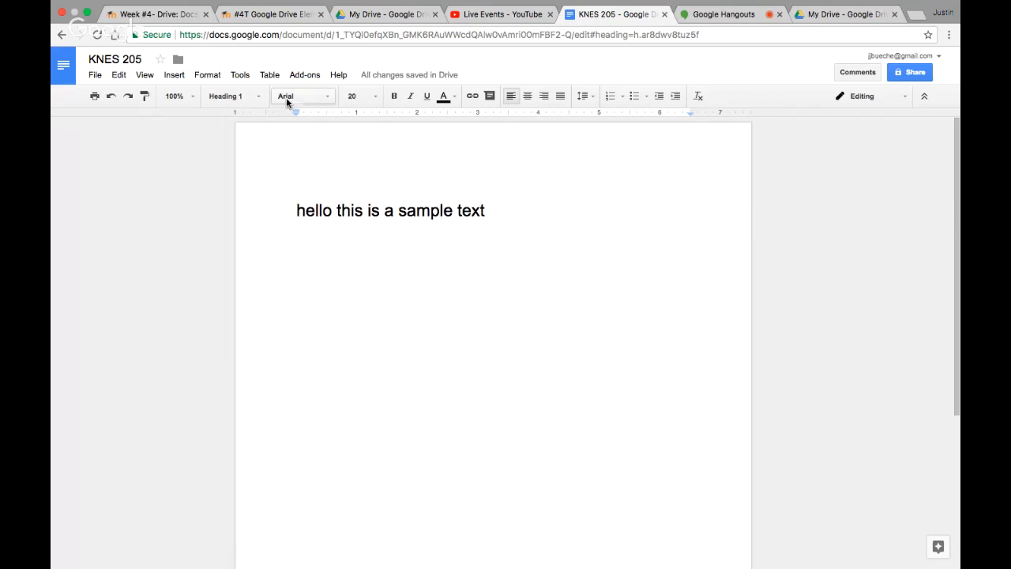
pyautogui.click(252, 98)
pyautogui.moveTo(260, 344)
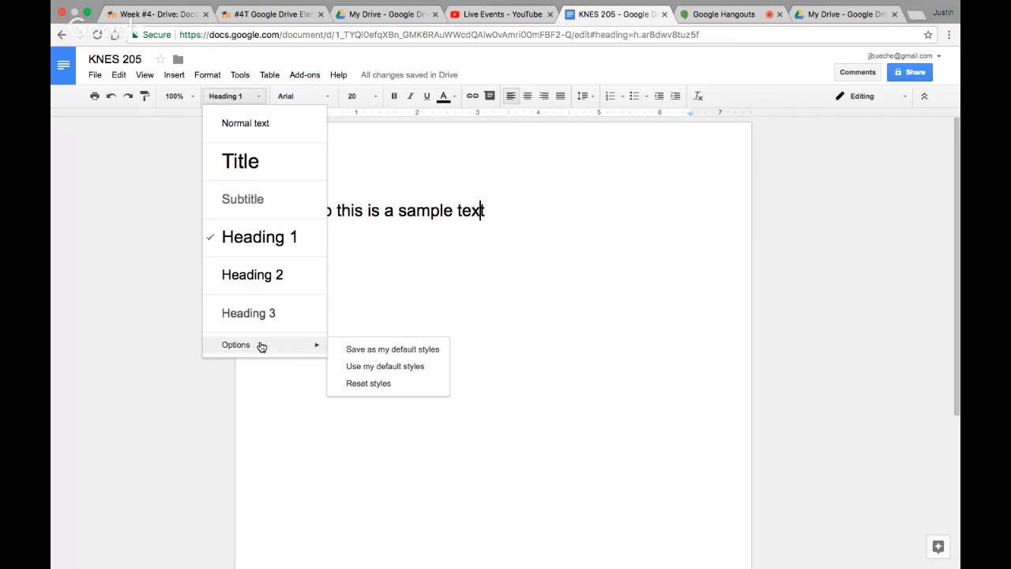
pyautogui.click(362, 296)
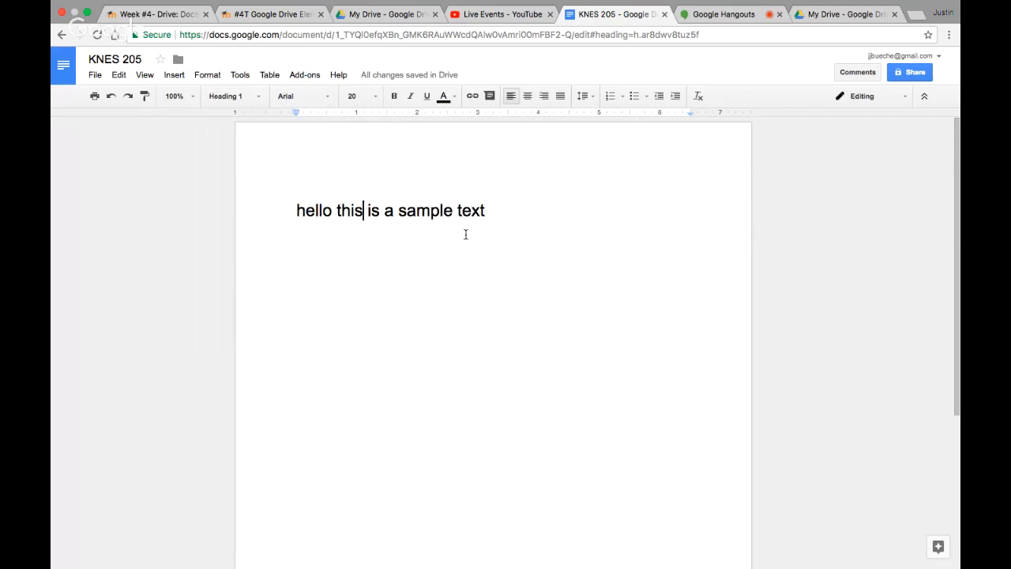
# Set the font size of the line "hello this is a sample text" to 12.
pyautogui.click(501, 215)
pyautogui.moveTo(500, 215); pyautogui.dragTo(278, 211)
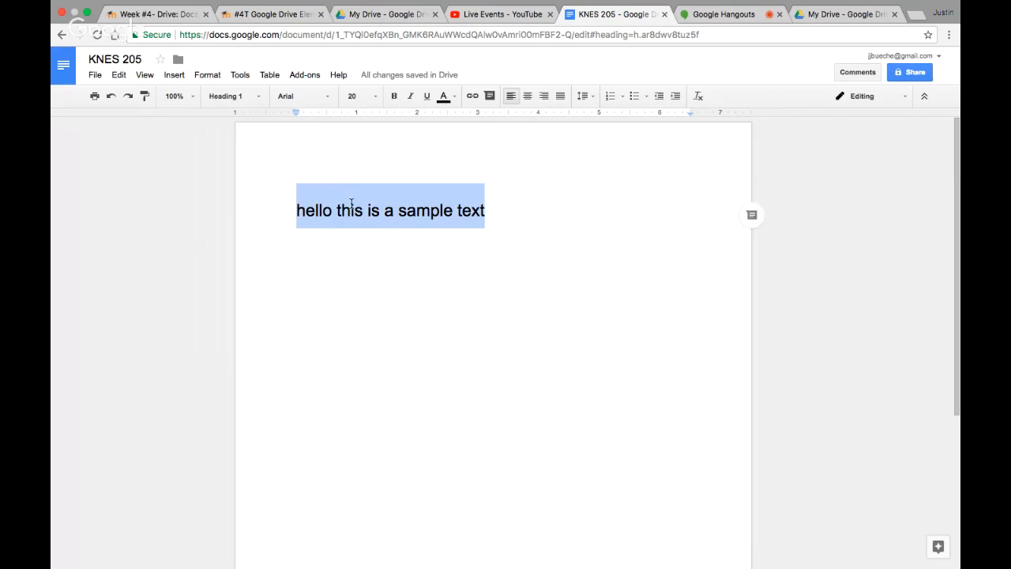
pyautogui.click(374, 96)
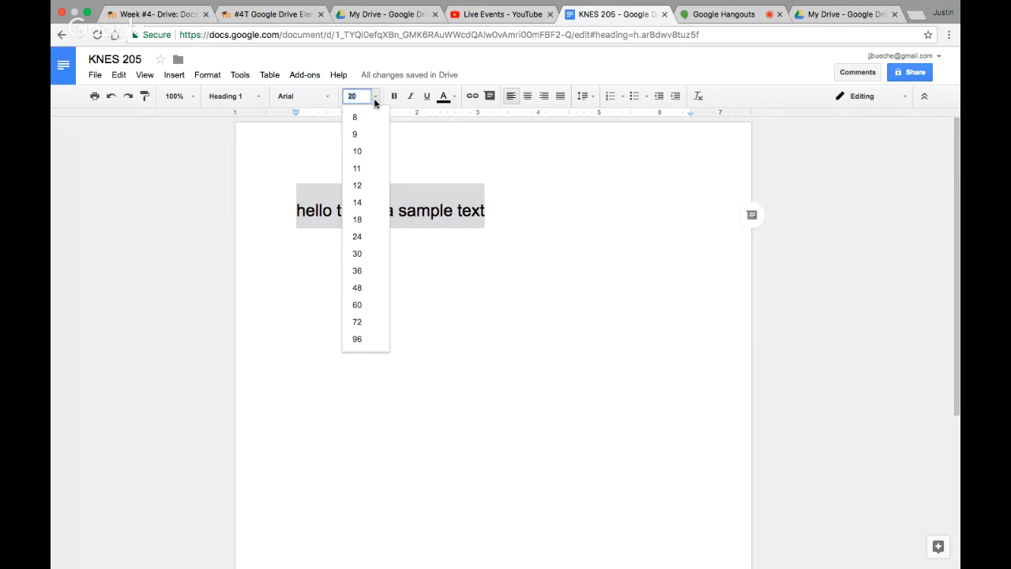
pyautogui.click(358, 189)
pyautogui.click(421, 223)
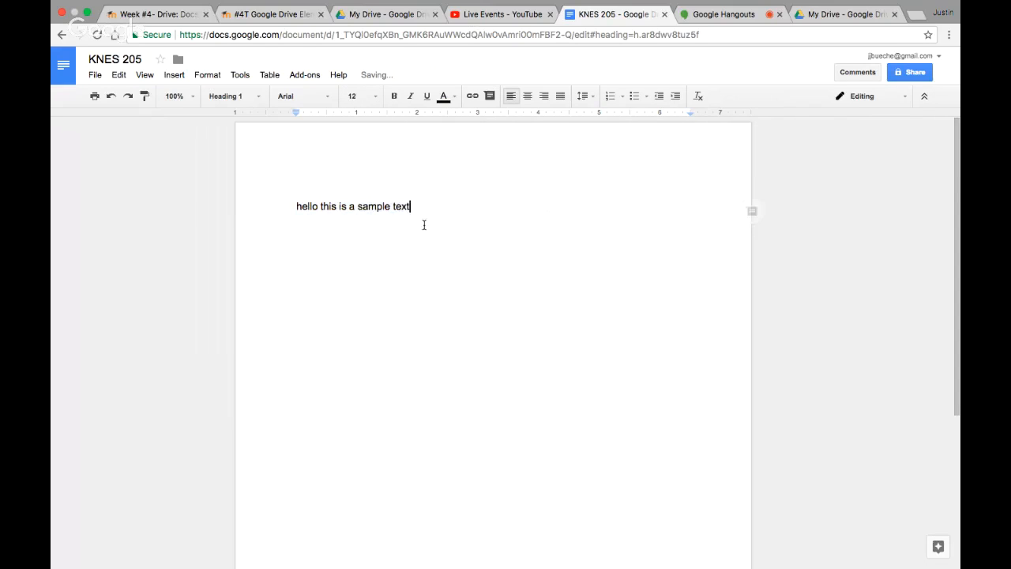
# Update the Heading 1 style to match the formatting of the sample text line.
pyautogui.moveTo(421, 203); pyautogui.dragTo(277, 207)
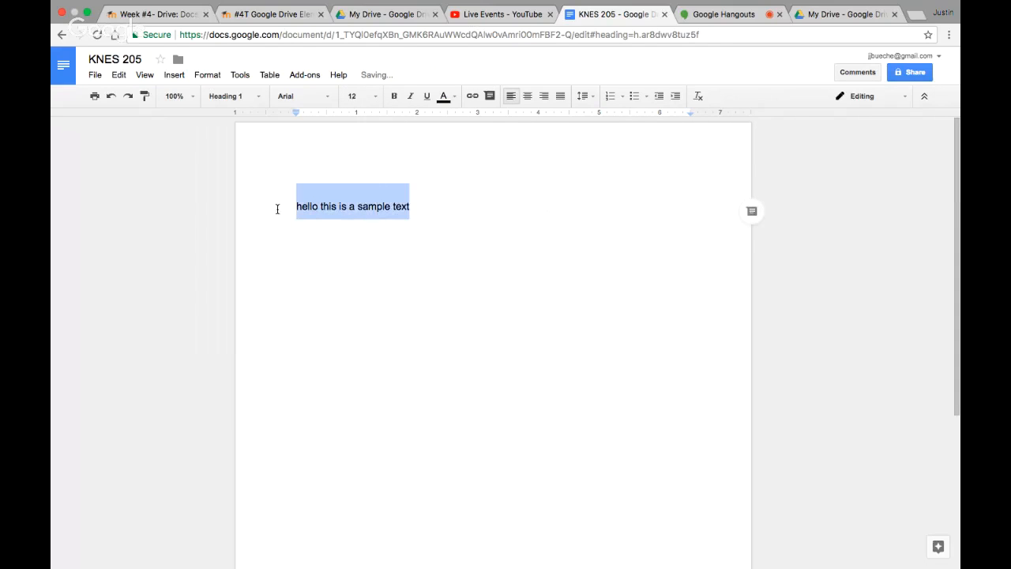
pyautogui.click(259, 96)
pyautogui.moveTo(320, 243)
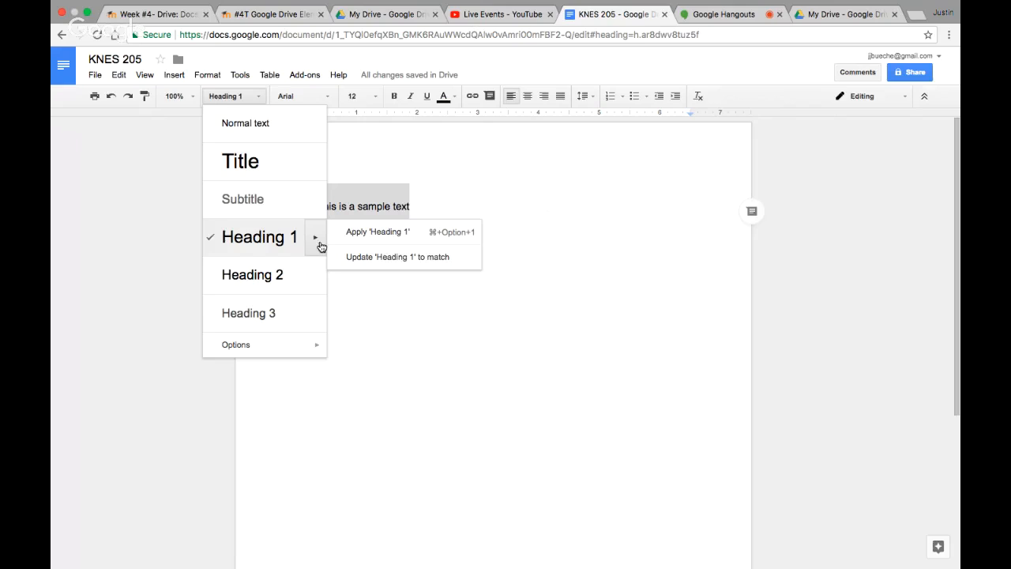
pyautogui.click(422, 259)
pyautogui.click(419, 221)
# Add a new line reading "hi" below the sample text and apply Heading 1 to it.
pyautogui.press('Return')
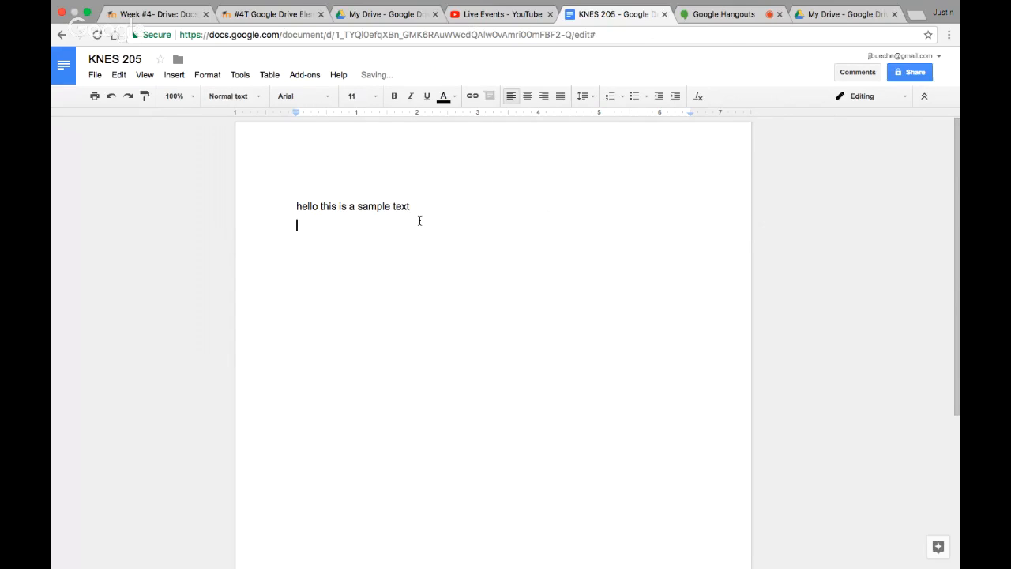
pyautogui.write('hi')
pyautogui.doubleClick(298, 222)
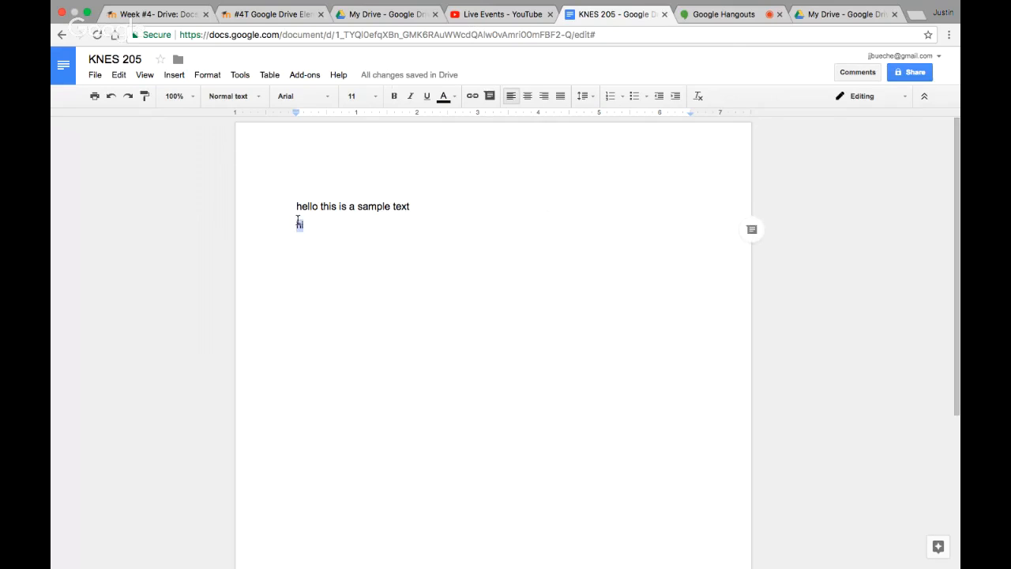
pyautogui.click(255, 96)
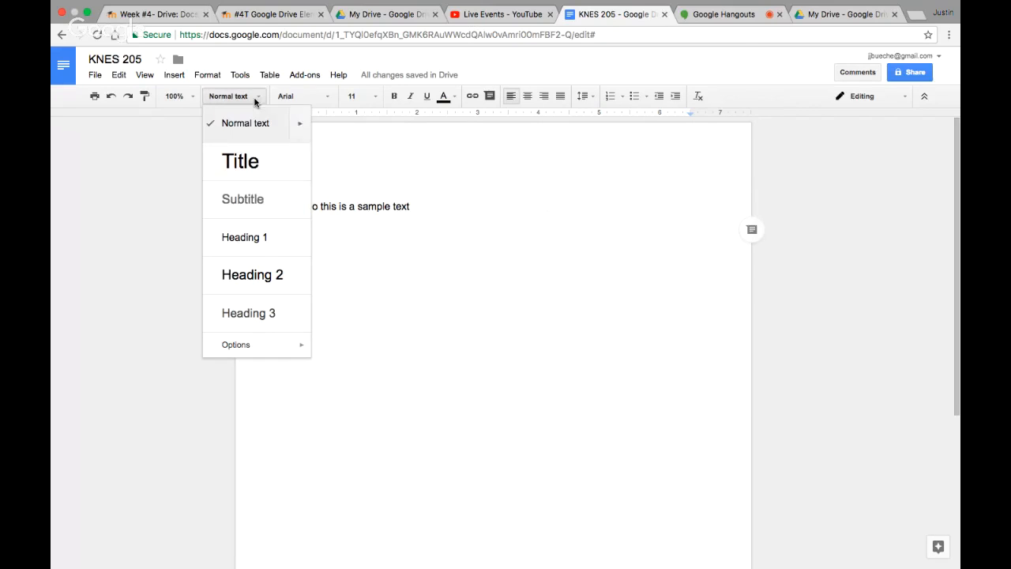
pyautogui.click(255, 251)
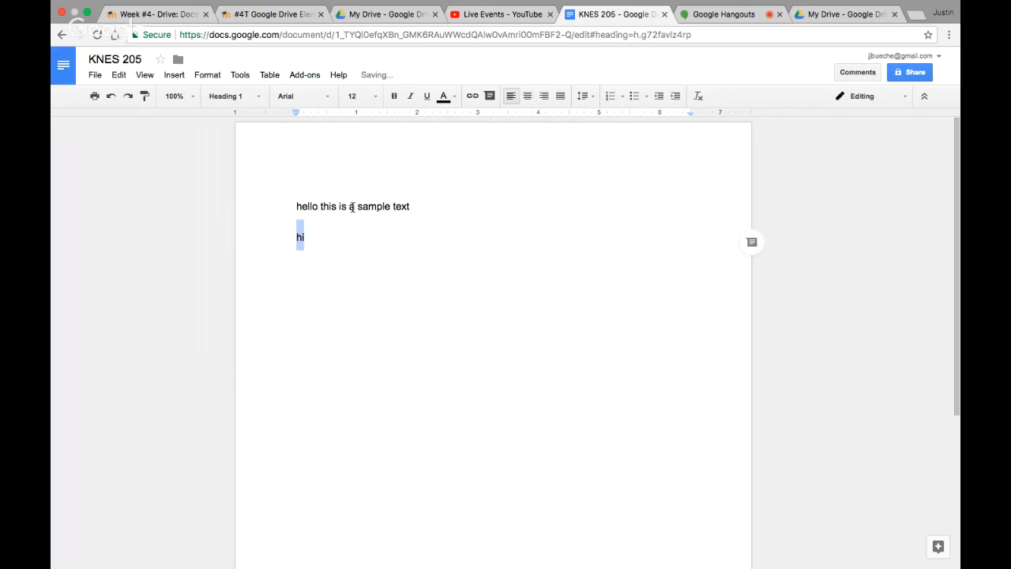
# Select both lines of text and reset the document's paragraph styles to their defaults.
pyautogui.moveTo(308, 233); pyautogui.dragTo(286, 196)
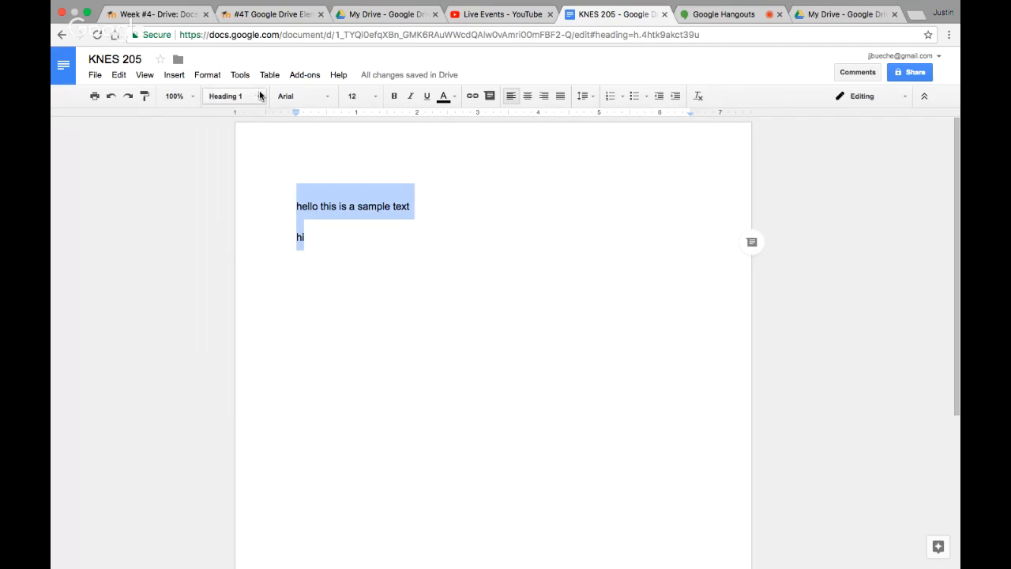
pyautogui.click(259, 95)
pyautogui.moveTo(295, 358)
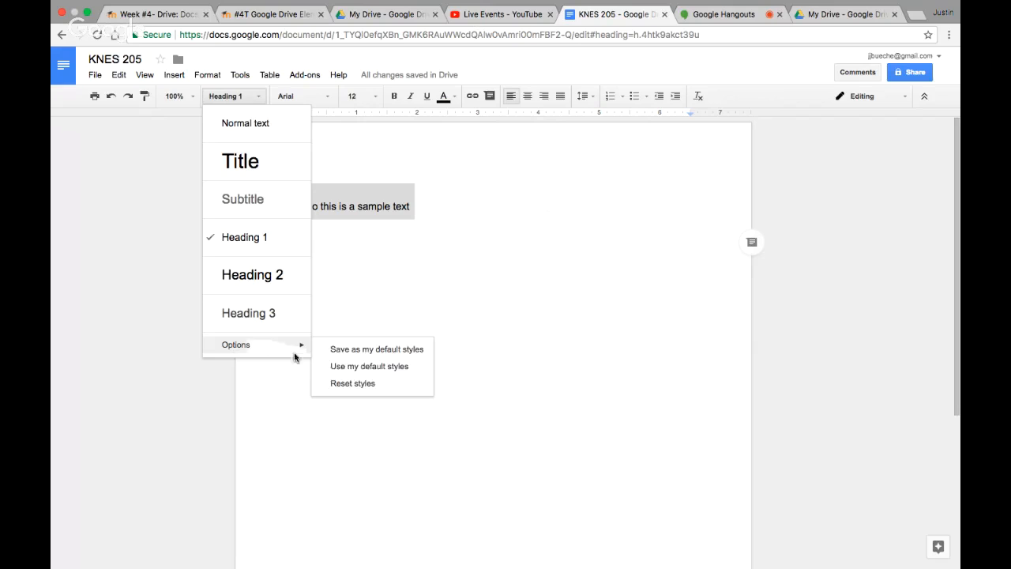
pyautogui.click(340, 382)
pyautogui.doubleClick(342, 304)
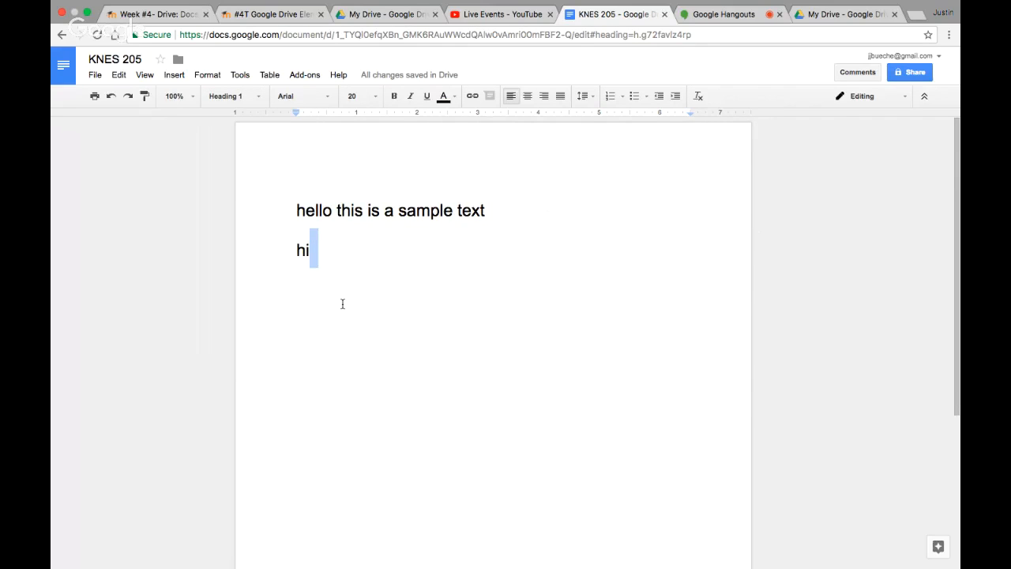
# Delete the word "hi" from the second line of the document.
pyautogui.moveTo(348, 253); pyautogui.dragTo(283, 253)
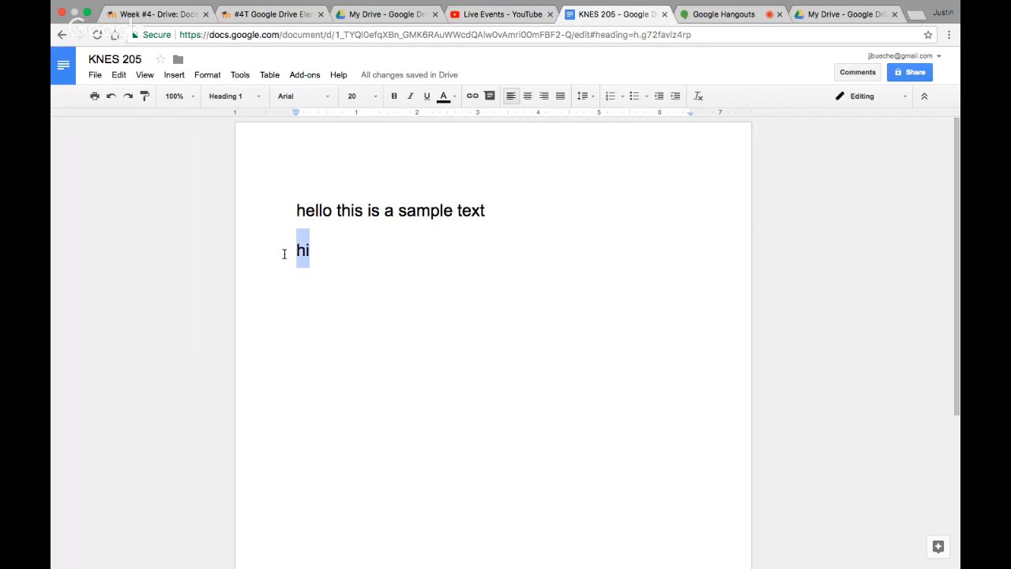
pyautogui.press('BackSpace')
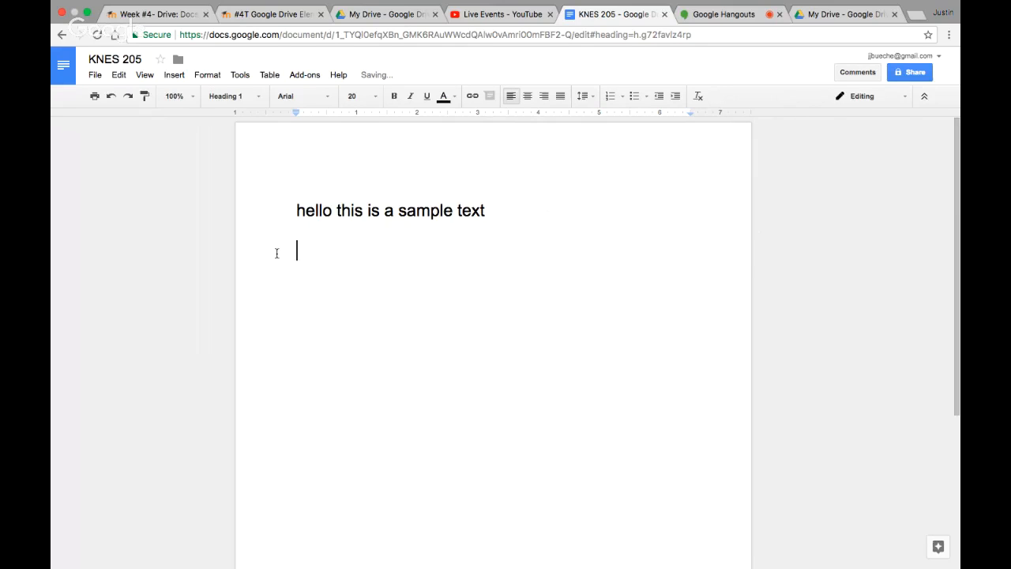
pyautogui.click(373, 96)
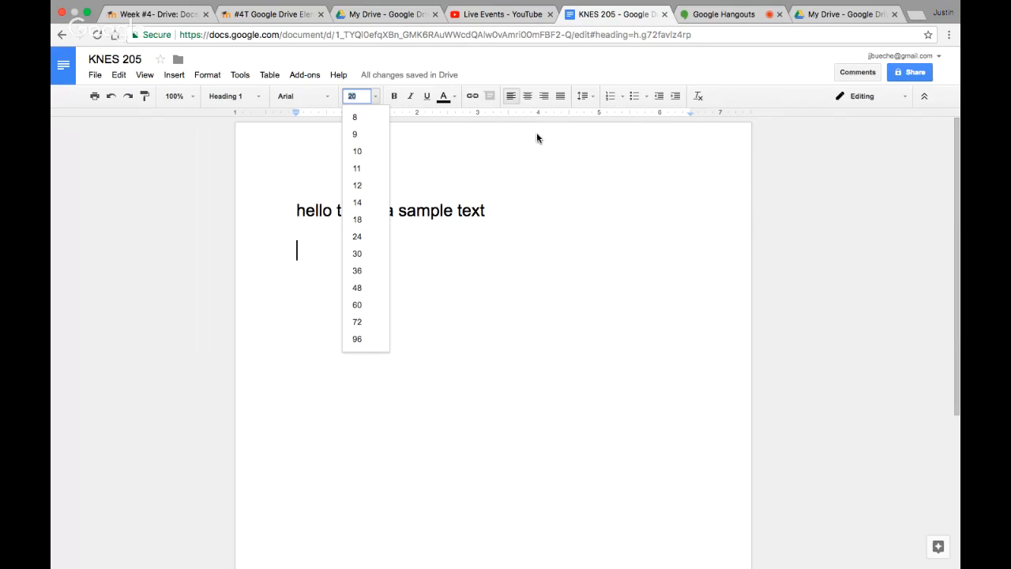
pyautogui.click(480, 242)
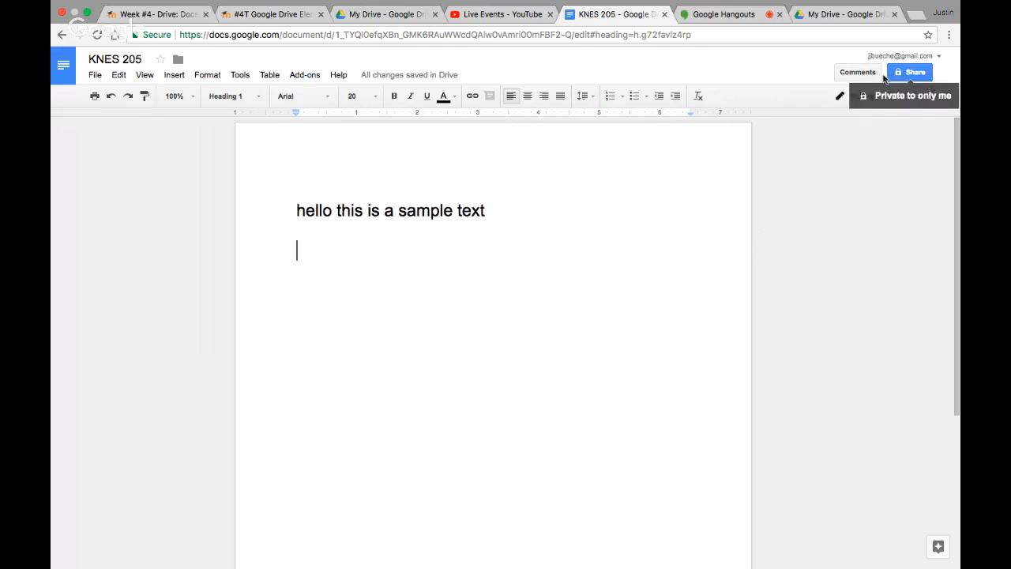
# Share the document with the contact whose email begins with "ah", adding the note "please review for me".
pyautogui.click(913, 73)
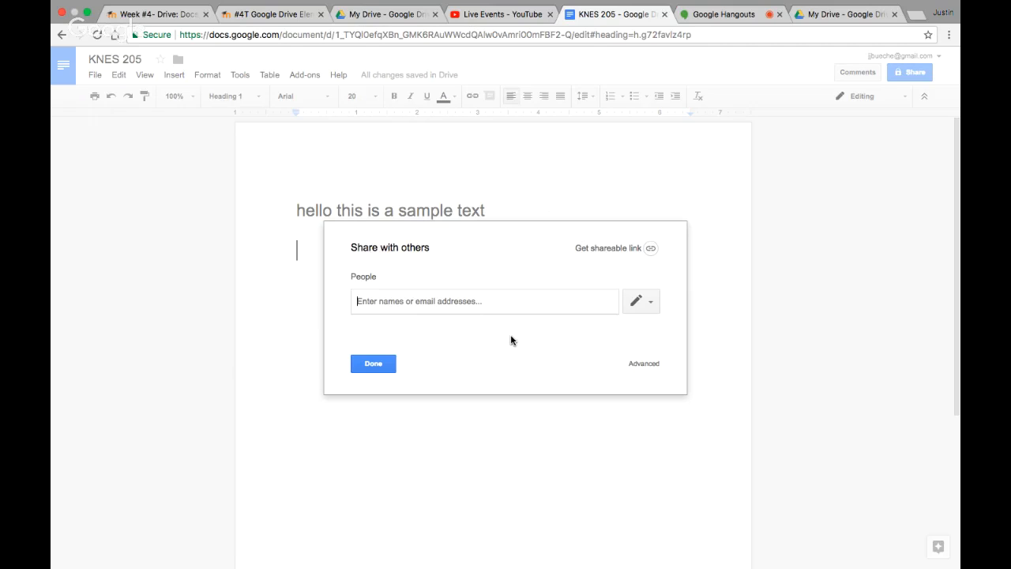
pyautogui.write('ah')
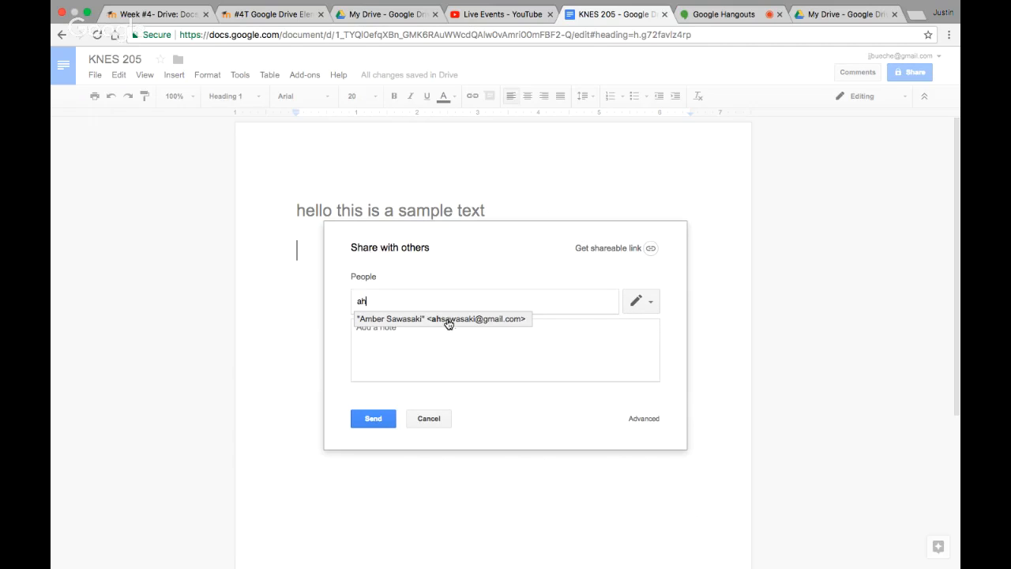
pyautogui.click(447, 320)
pyautogui.click(416, 334)
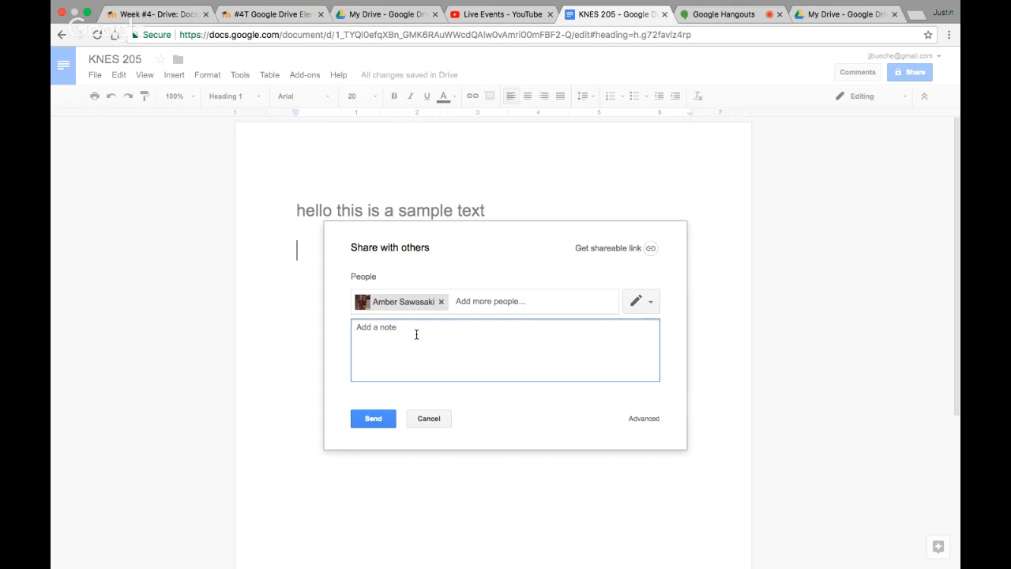
pyautogui.write('please review for me')
pyautogui.click(362, 425)
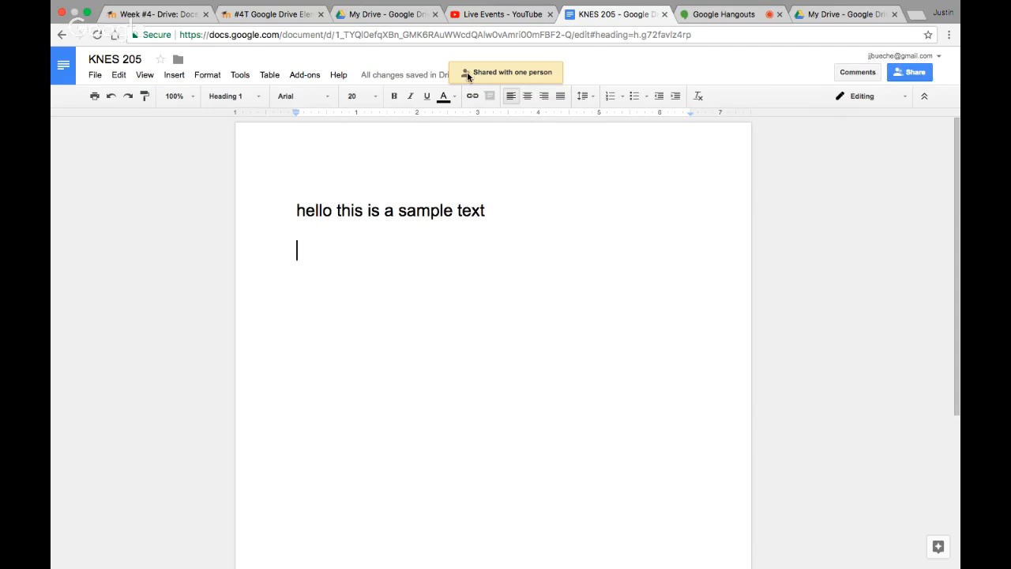
# Change the invited collaborator's access to "Can view" in the advanced sharing settings and close them.
pyautogui.click(906, 77)
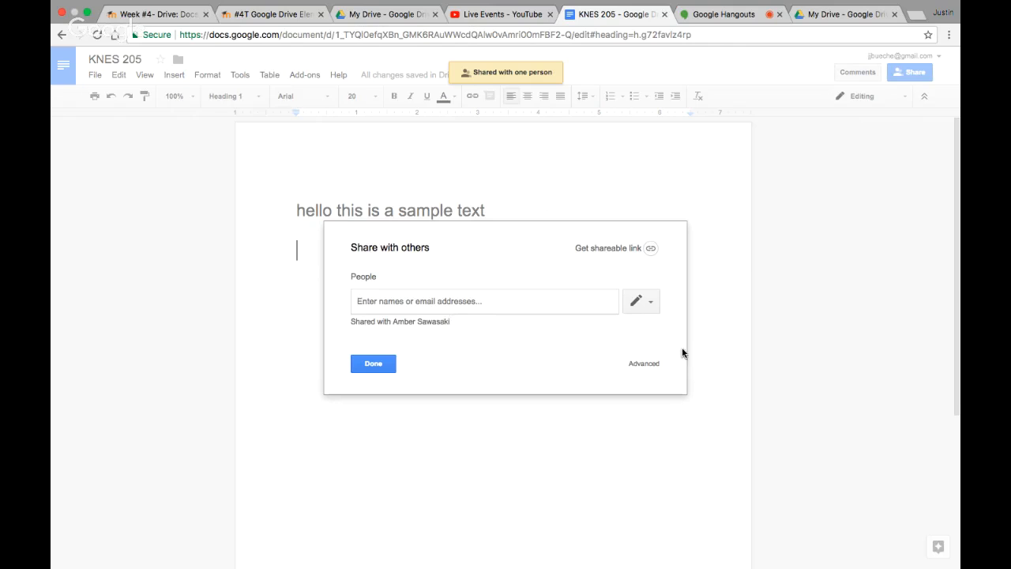
pyautogui.click(638, 365)
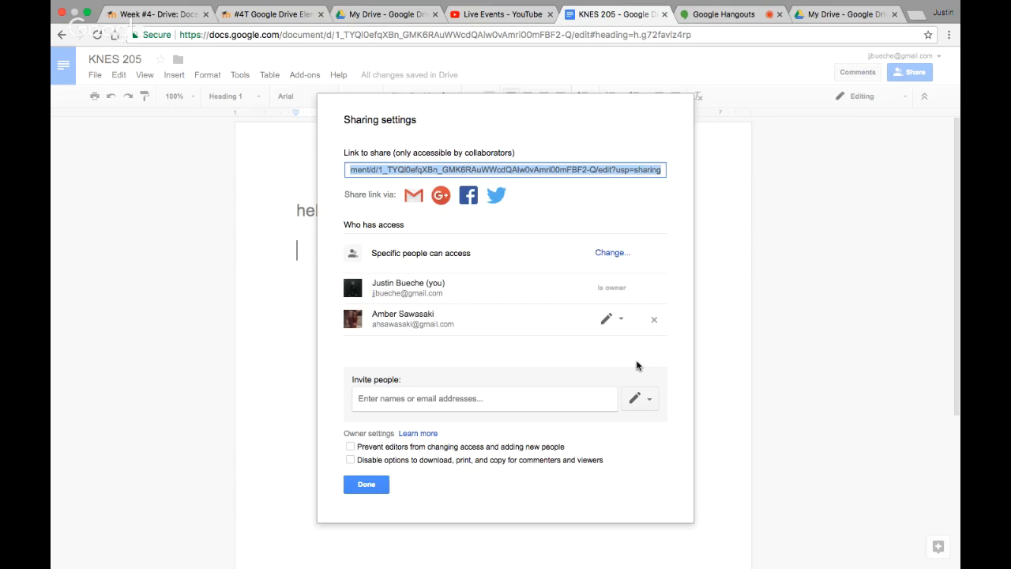
pyautogui.click(614, 319)
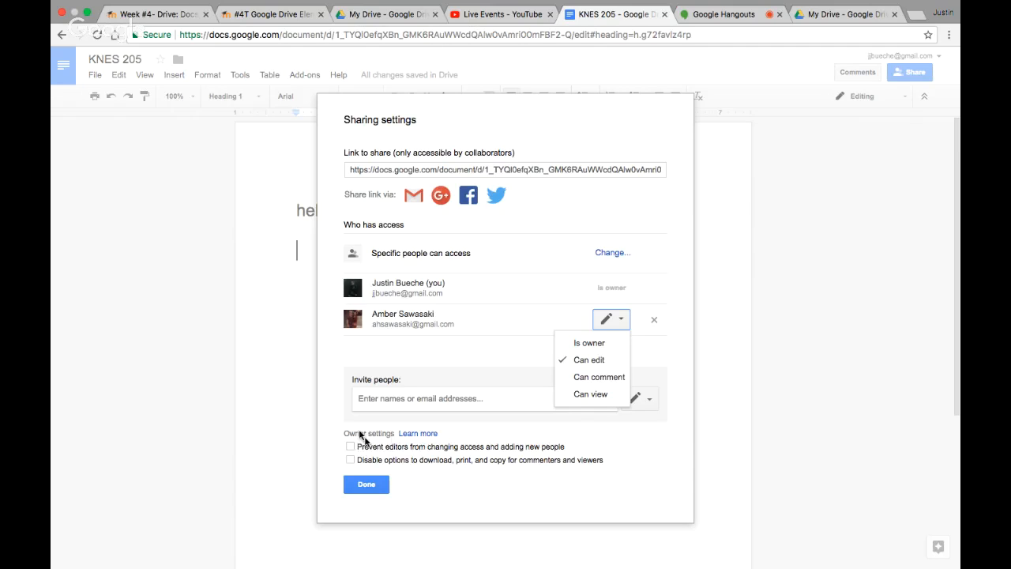
pyautogui.click(397, 447)
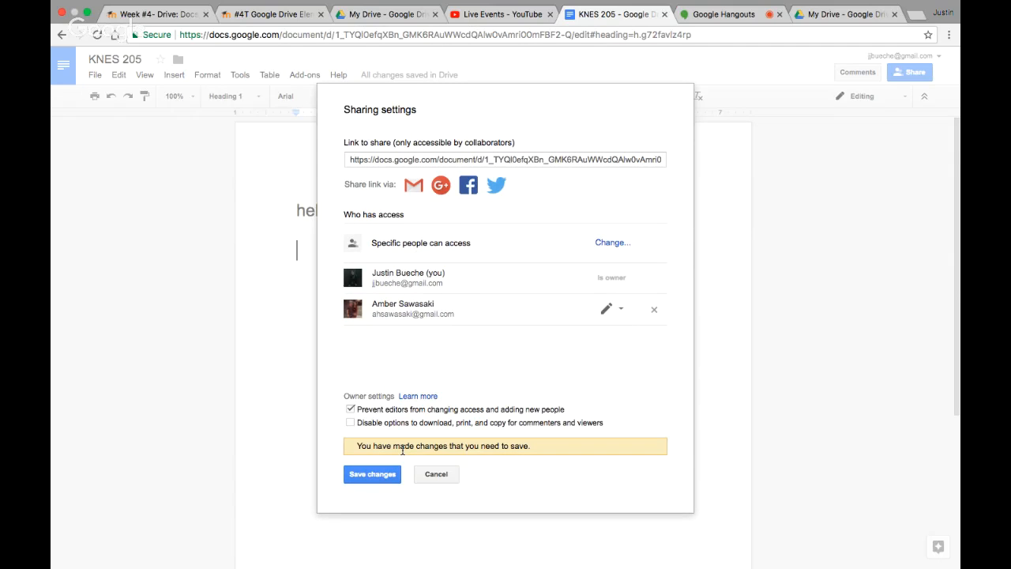
pyautogui.click(368, 410)
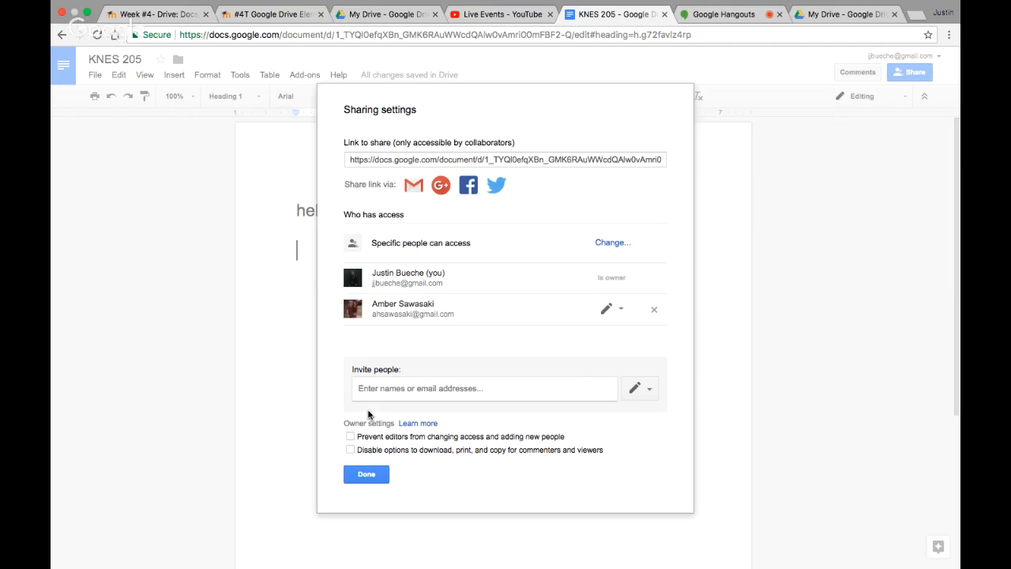
pyautogui.click(610, 309)
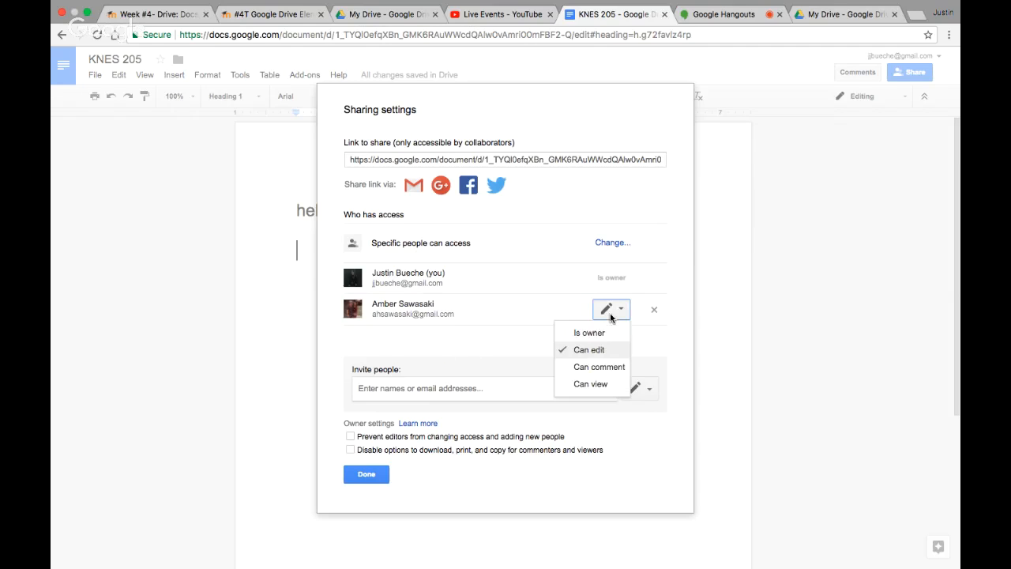
pyautogui.click(592, 387)
pyautogui.click(354, 476)
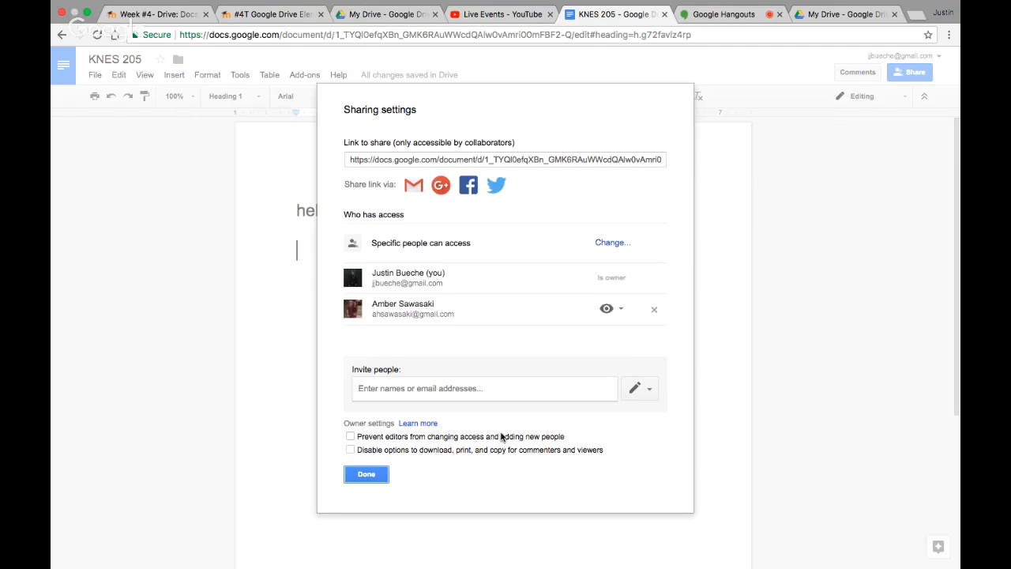
pyautogui.click(365, 474)
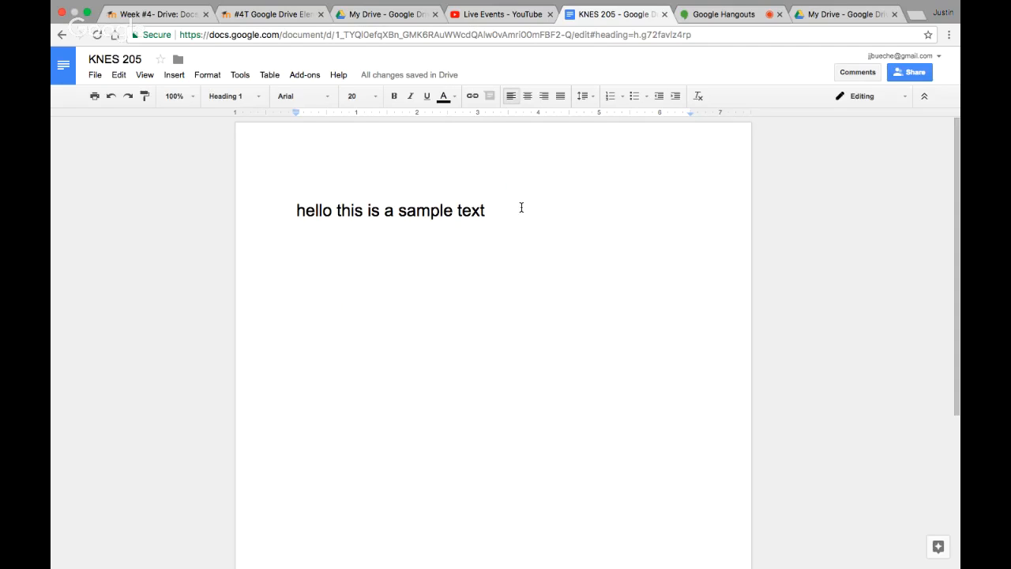
# Select the sample text line and switch the document from direct editing to suggesting edits.
pyautogui.click(873, 98)
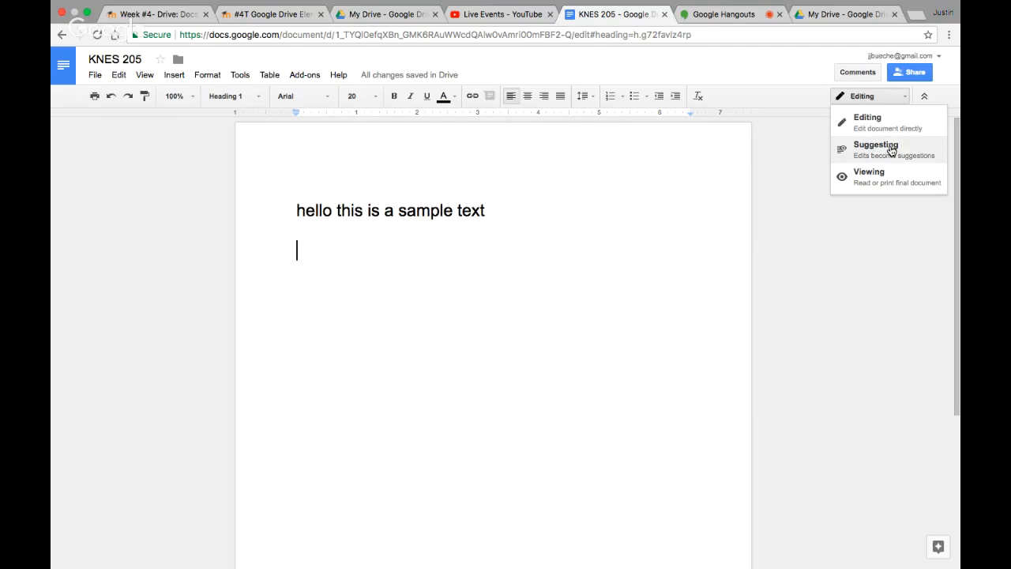
pyautogui.click(673, 259)
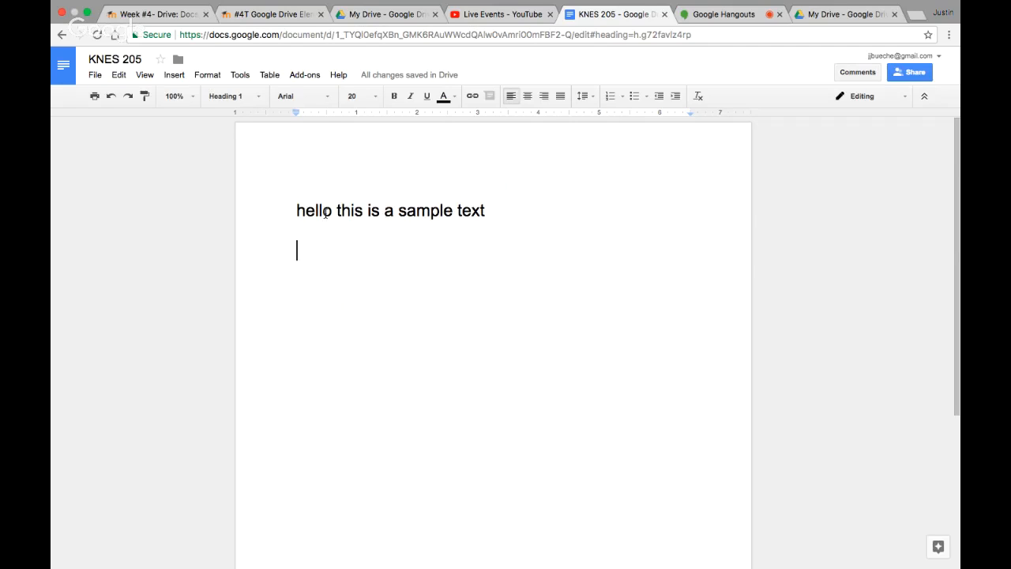
pyautogui.click(296, 210)
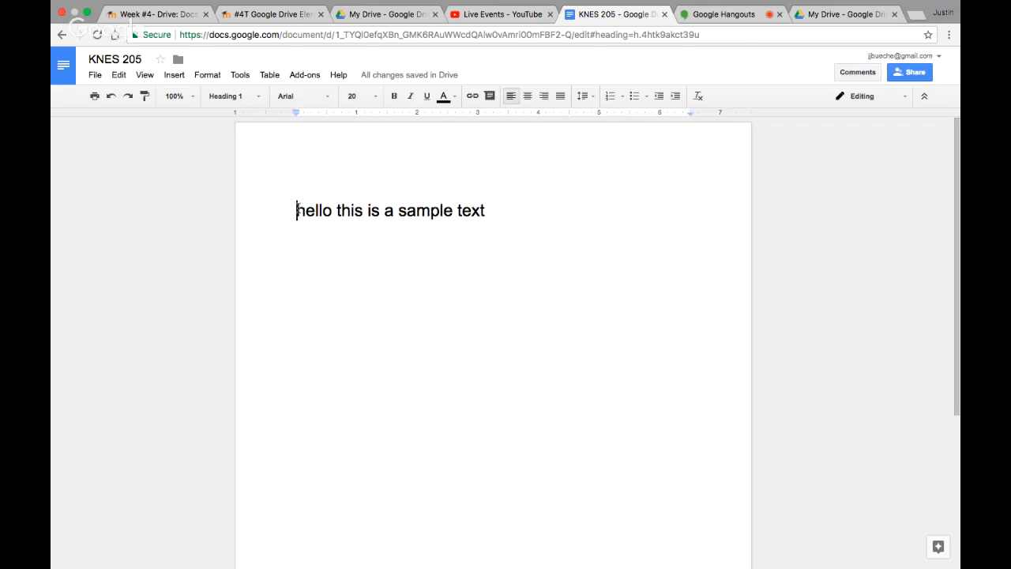
pyautogui.moveTo(296, 210); pyautogui.dragTo(498, 215)
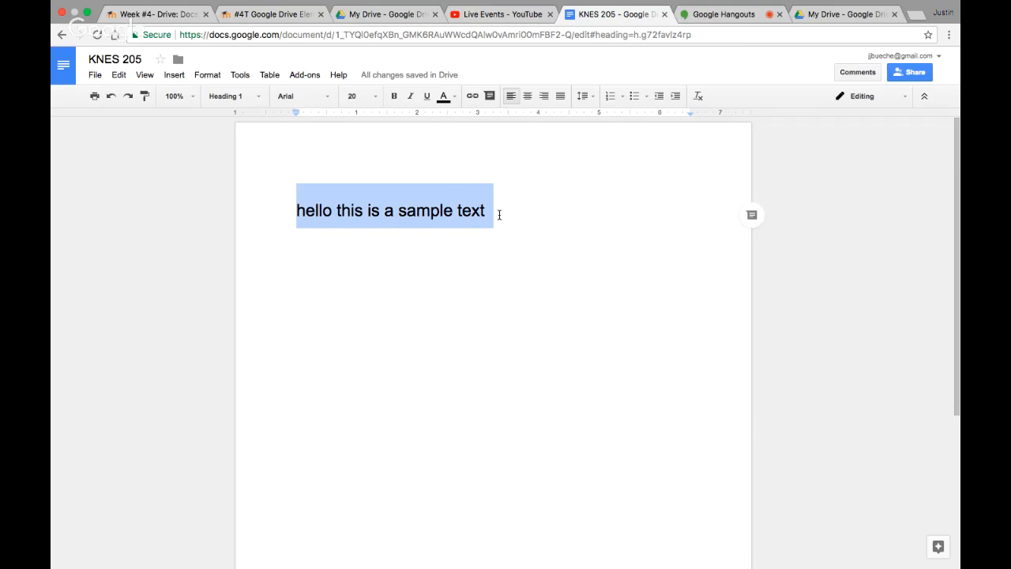
pyautogui.rightClick(449, 204)
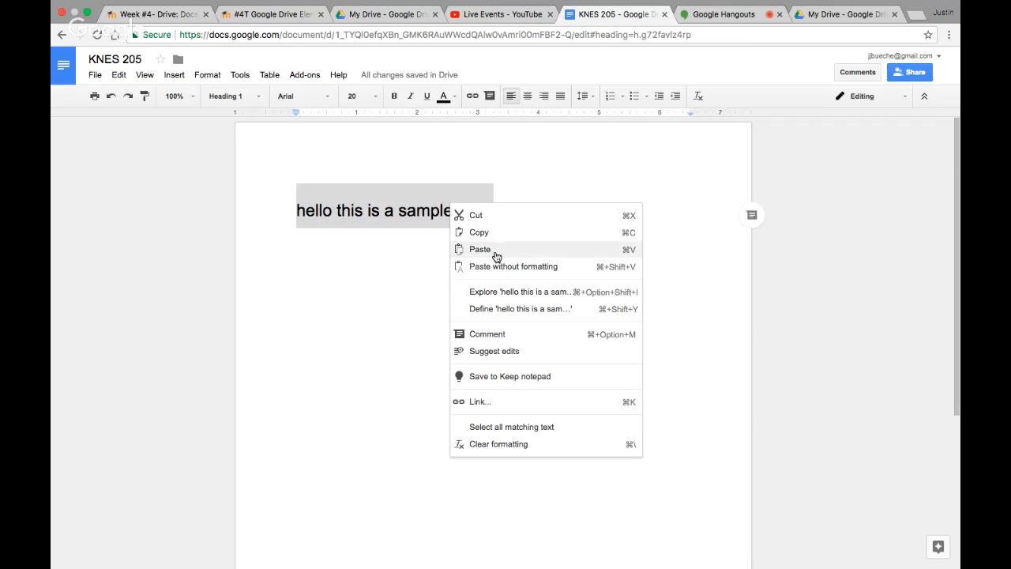
pyautogui.click(508, 358)
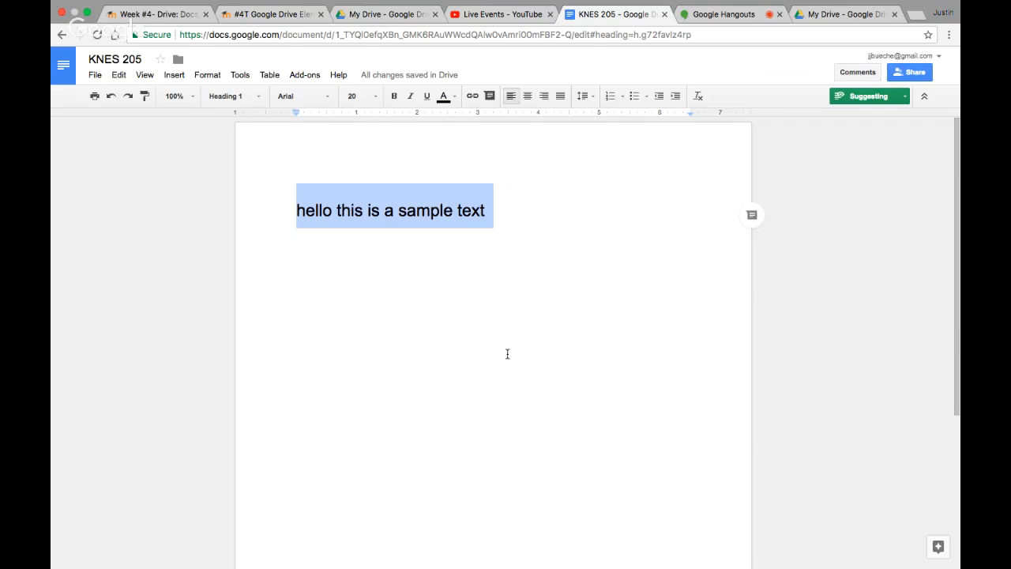
# Suggest replacing the first "h" with "H", adding a comma after "hello" and a period at the end of the sentence.
pyautogui.click(305, 211)
pyautogui.press('BackSpace')
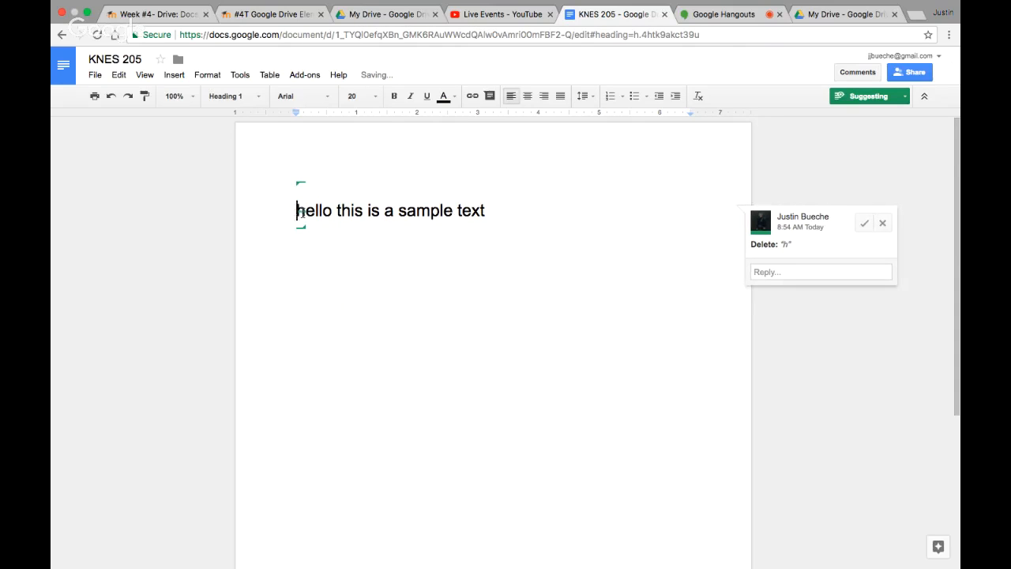
pyautogui.write('H')
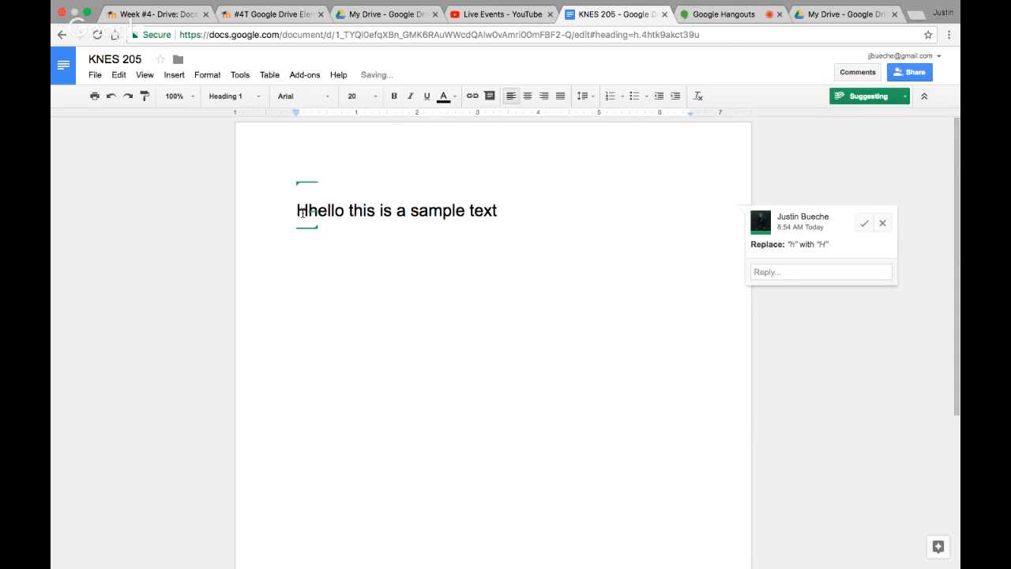
pyautogui.click(345, 210)
pyautogui.write(',')
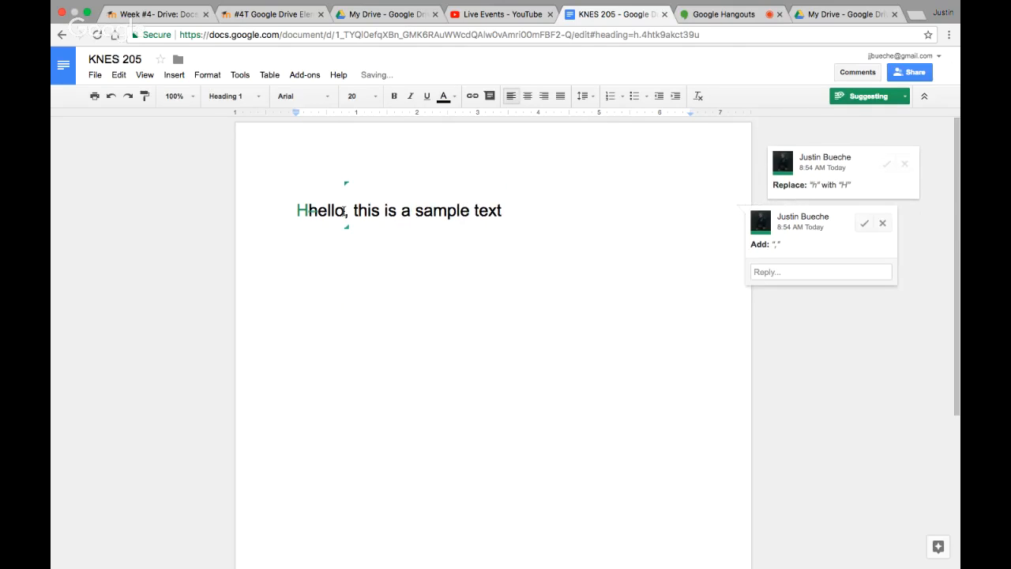
pyautogui.click(504, 208)
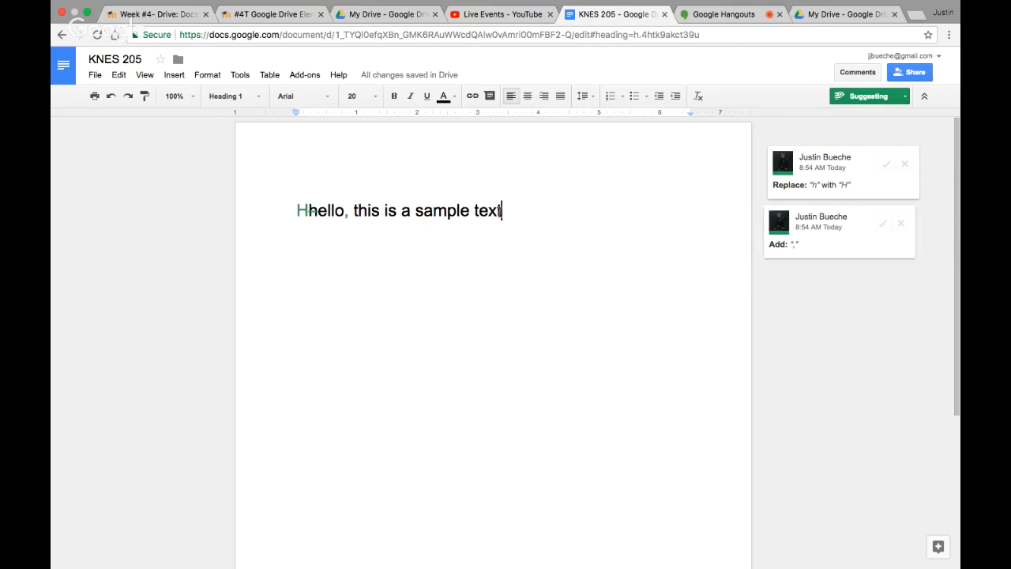
pyautogui.write('.')
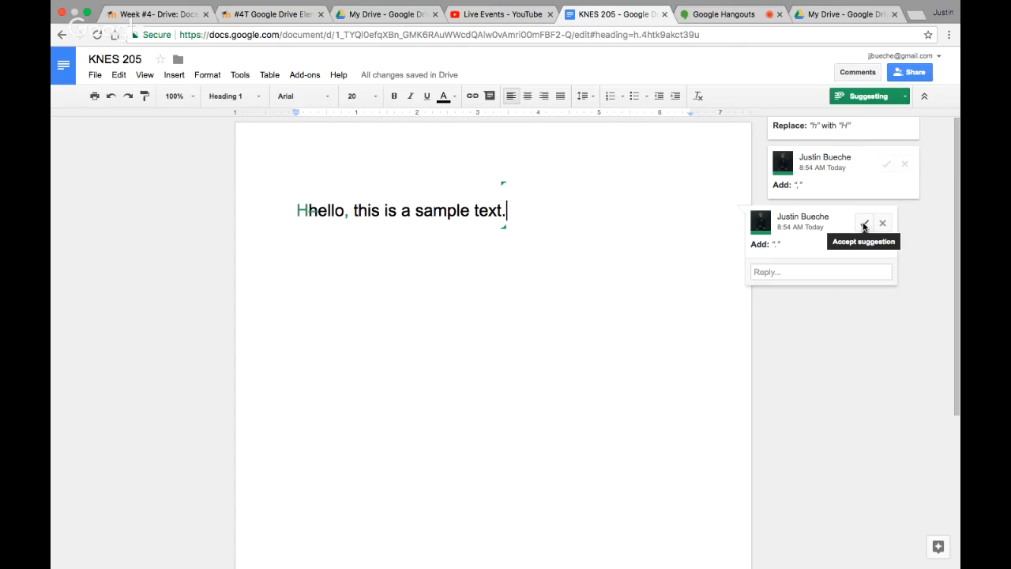
# Accept all the suggested edits to the sample sentence.
pyautogui.click(864, 227)
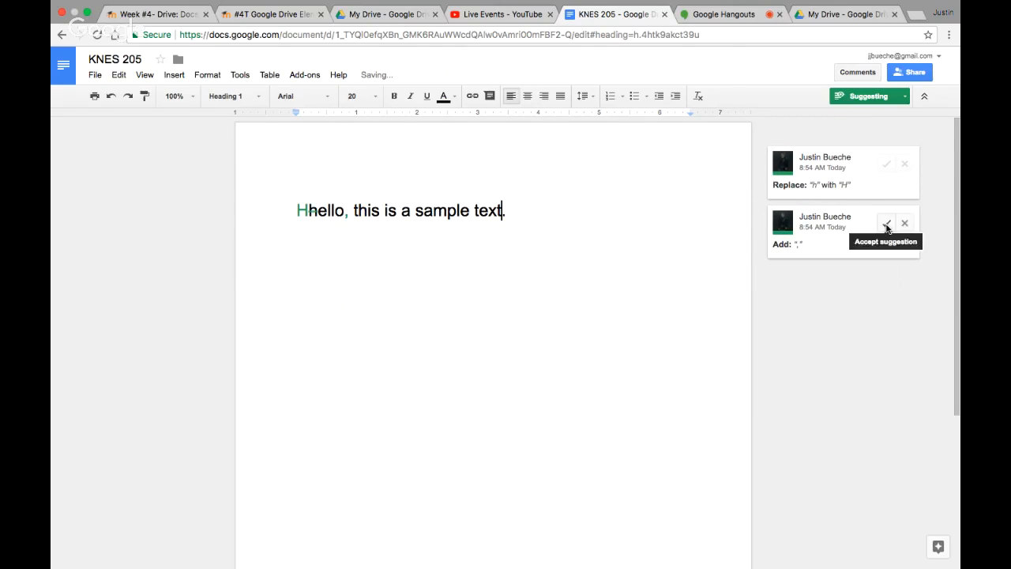
pyautogui.click(886, 225)
pyautogui.click(885, 224)
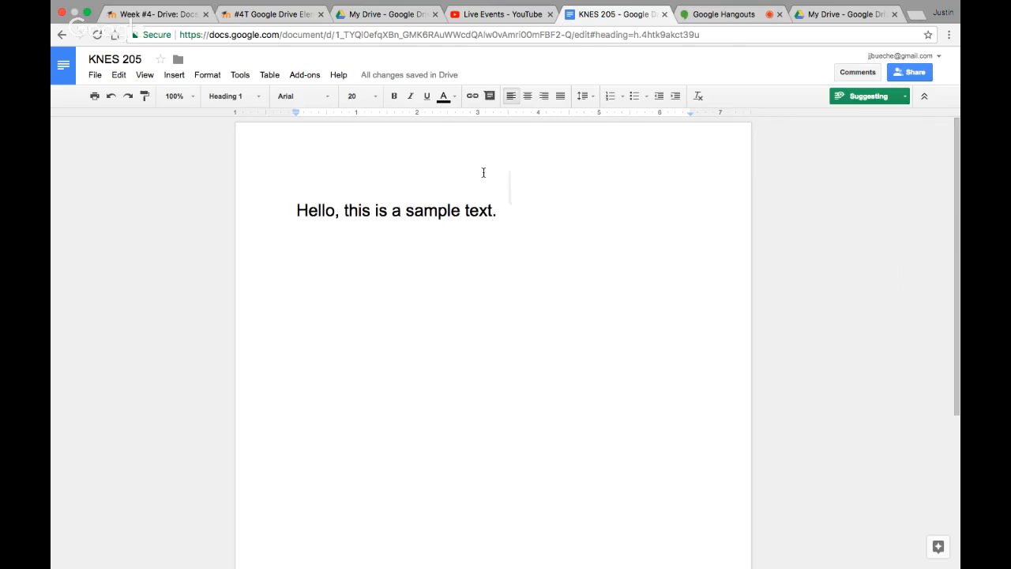
pyautogui.write('.')
# Add the comment "Make longer intro sentence." to the whole sample sentence.
pyautogui.moveTo(497, 210); pyautogui.dragTo(281, 204)
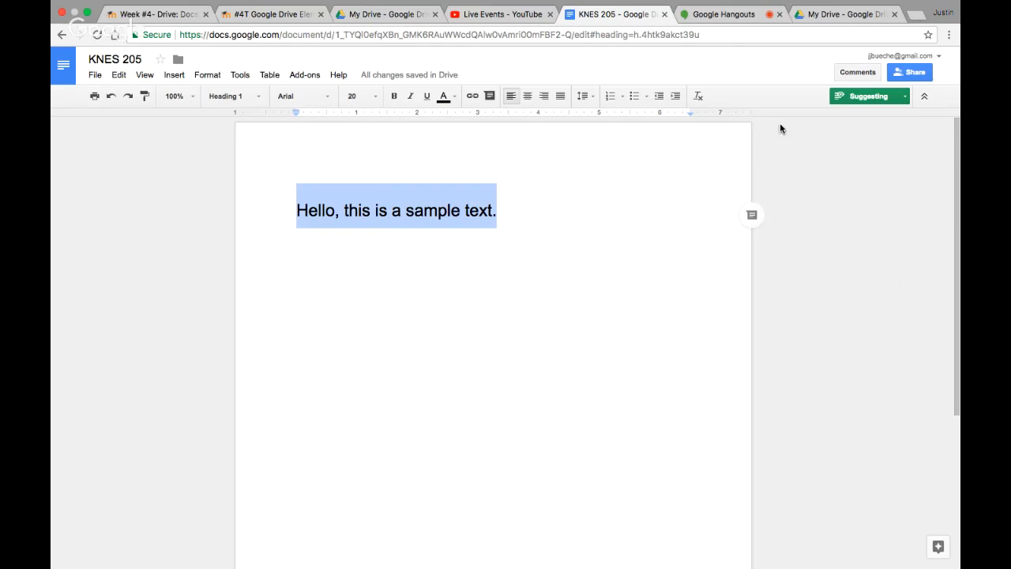
pyautogui.rightClick(351, 195)
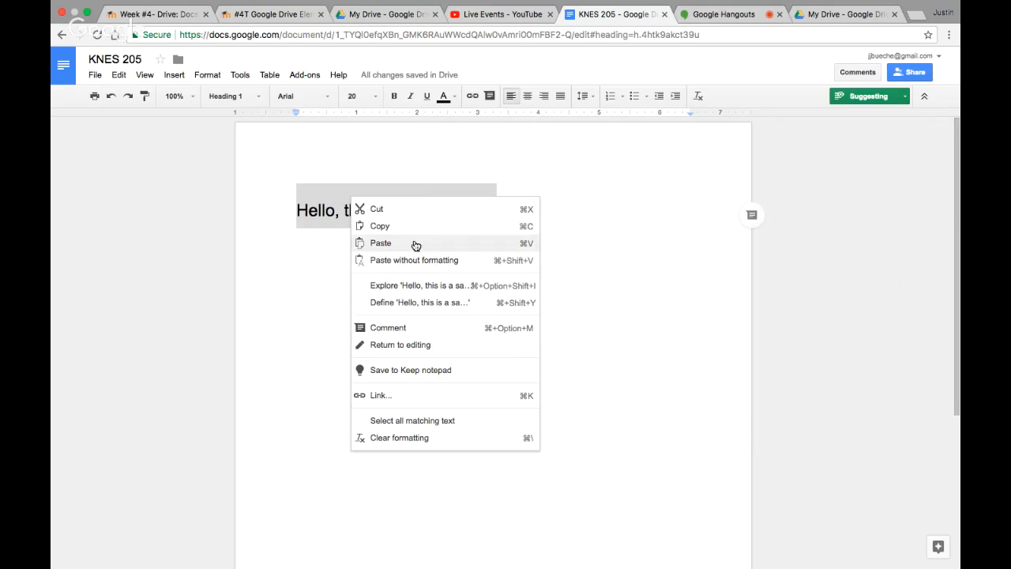
pyautogui.click(434, 327)
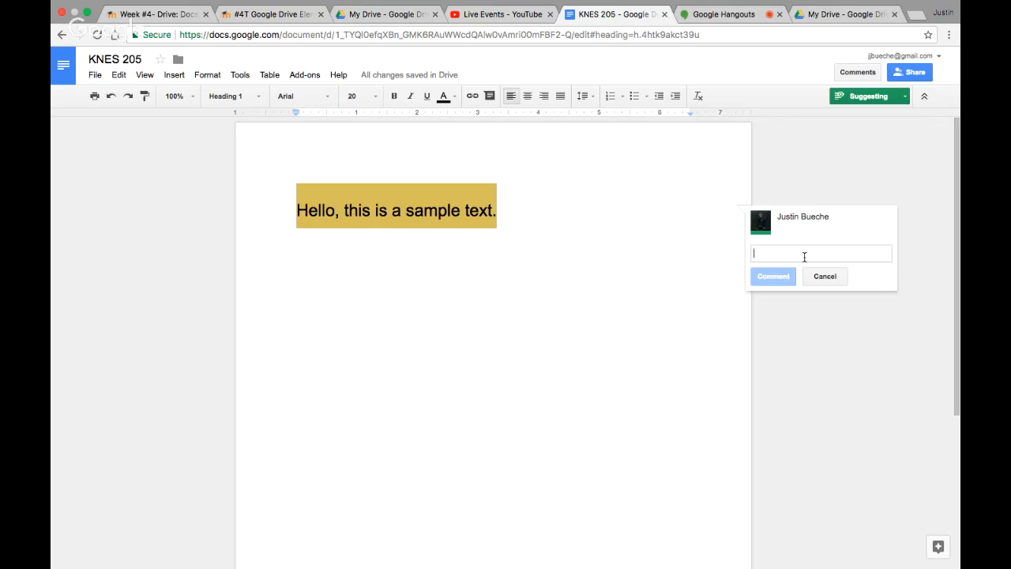
pyautogui.write('Make lo')
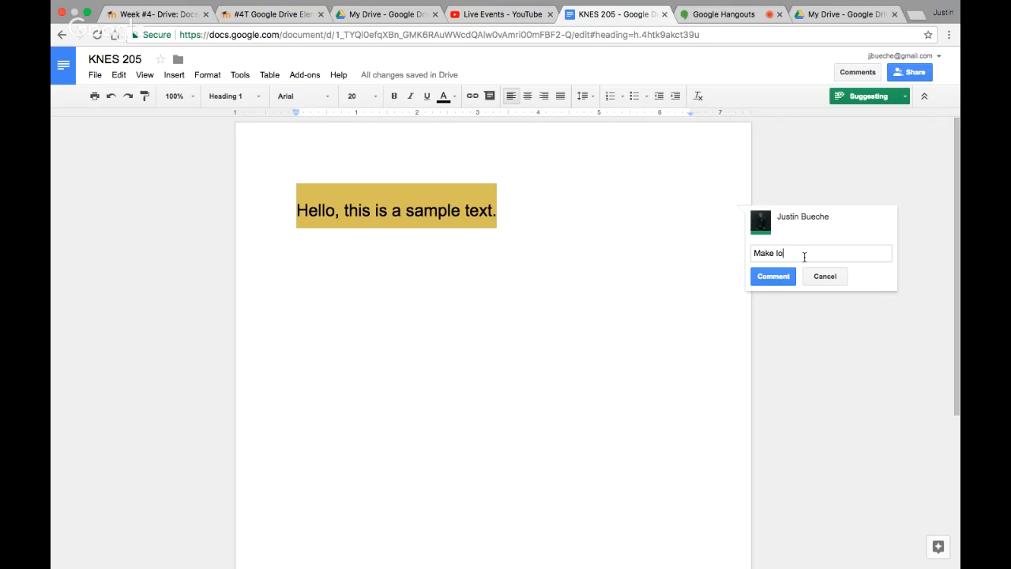
pyautogui.write('nger intro sentence.')
pyautogui.click(784, 278)
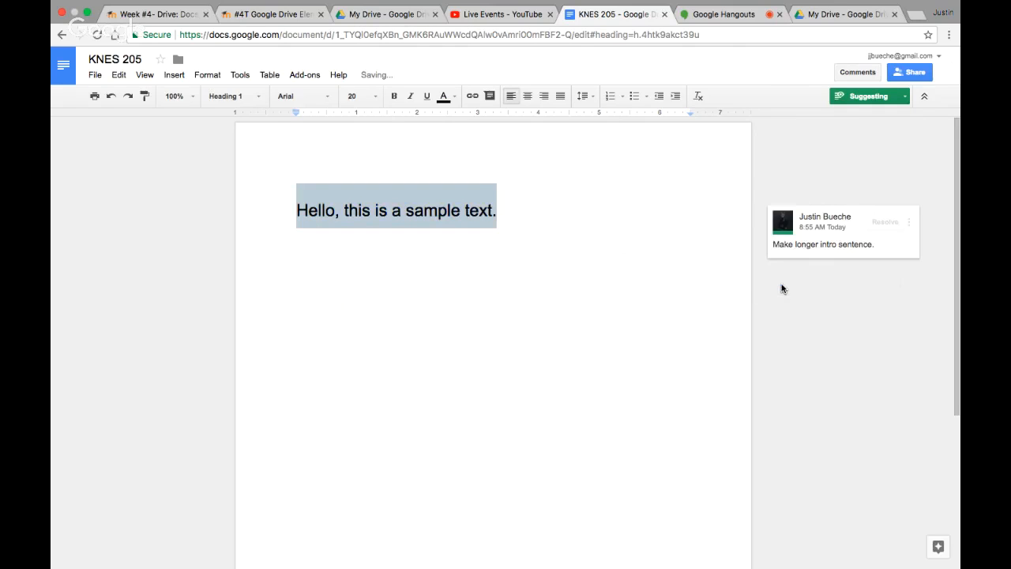
pyautogui.click(650, 316)
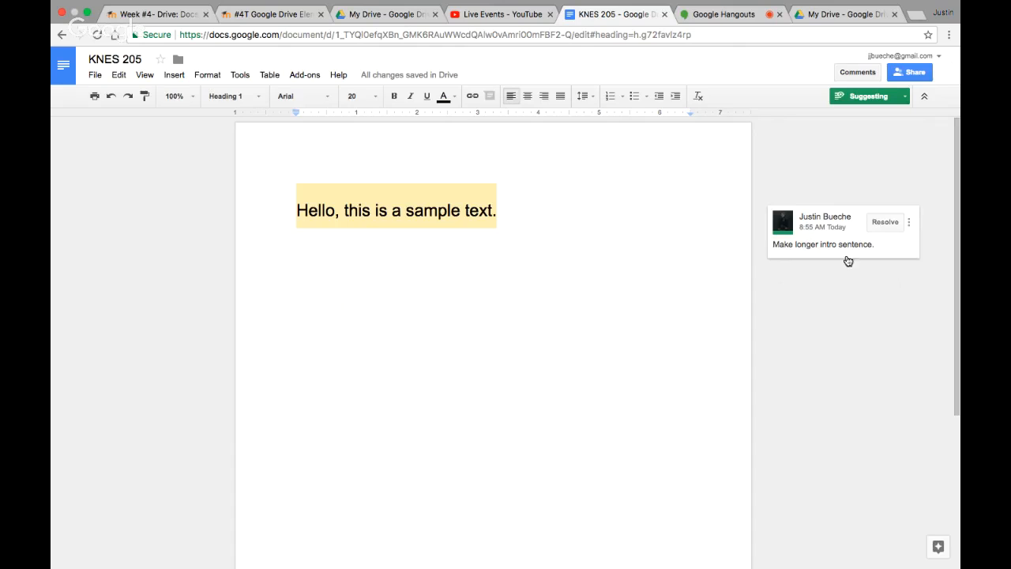
# Mark the comment on the sample sentence as resolved and hide the document's menus.
pyautogui.click(808, 240)
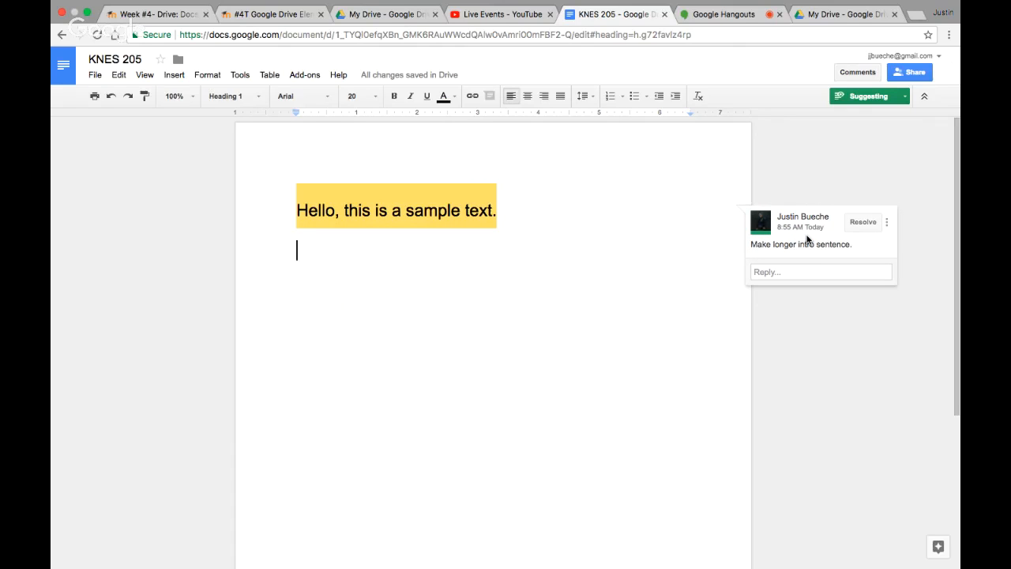
pyautogui.click(780, 274)
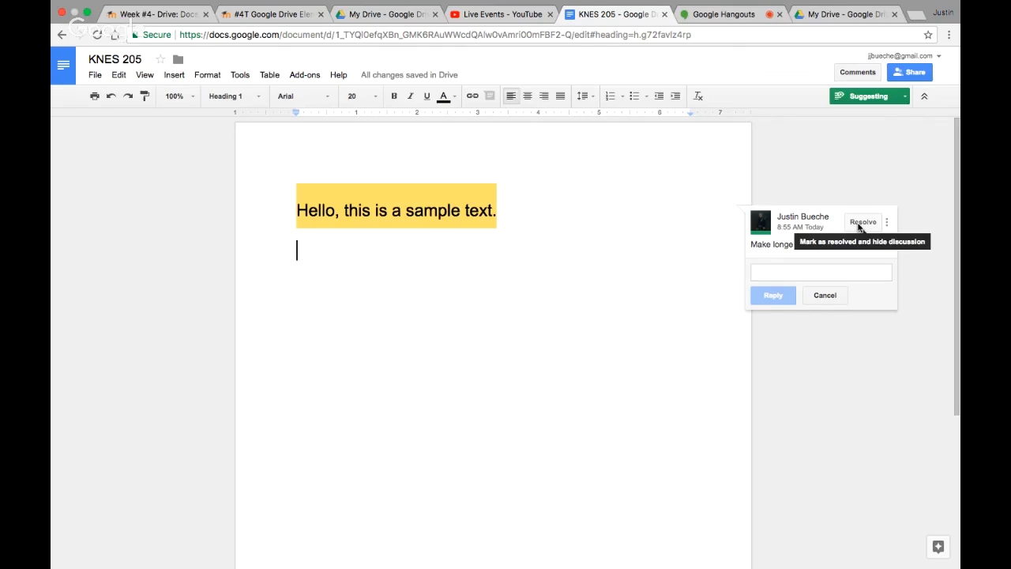
pyautogui.click(860, 227)
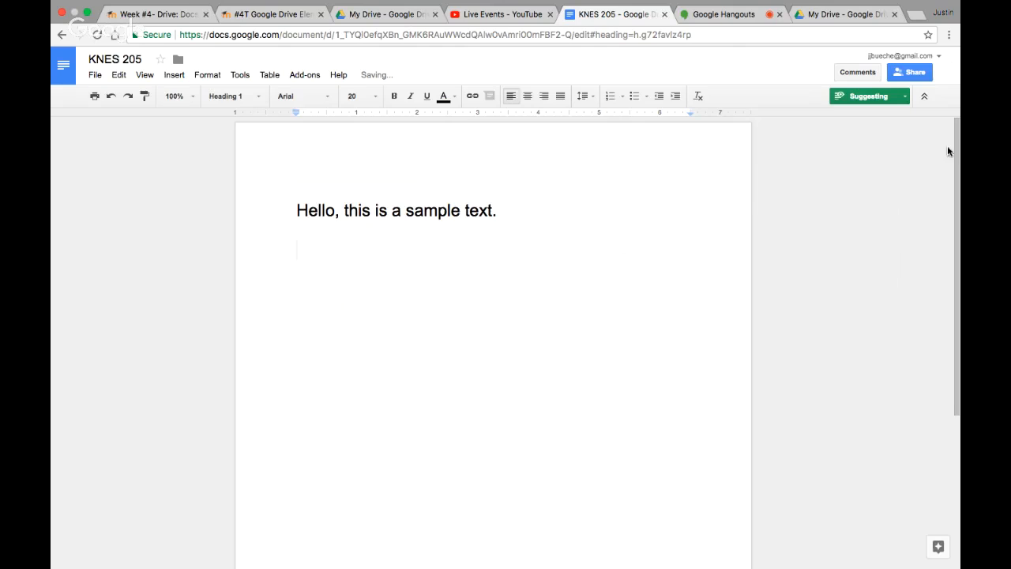
pyautogui.click(923, 96)
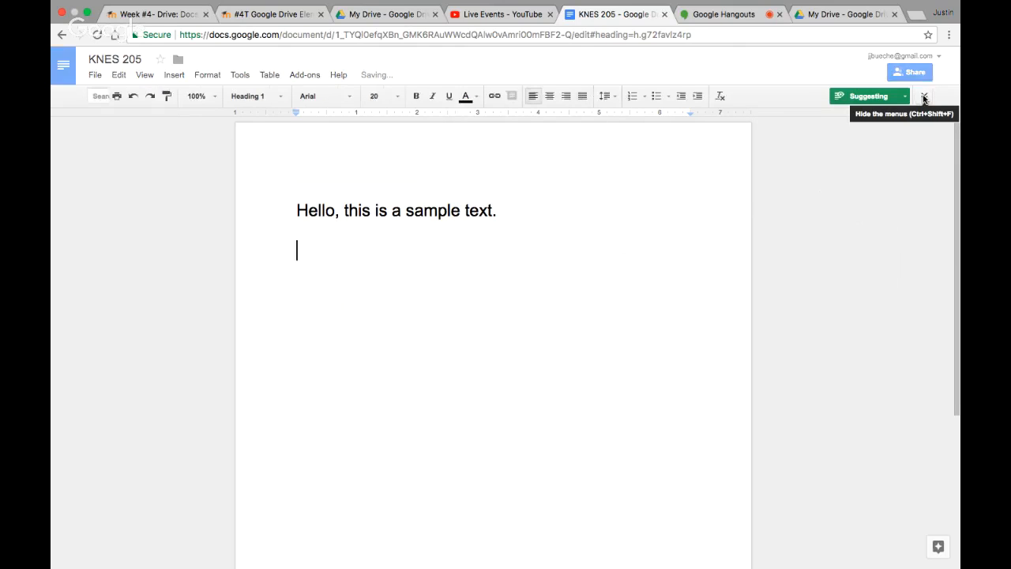
# Restore the hidden menus and review the document's history of comments and suggestions.
pyautogui.hotkey('ctrl', 'shift', 'f')
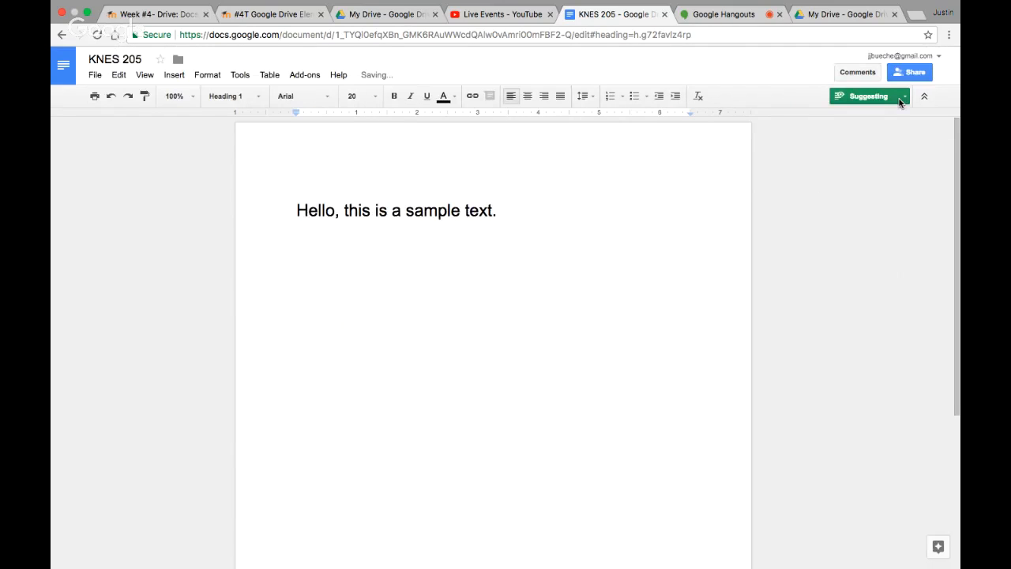
pyautogui.click(900, 99)
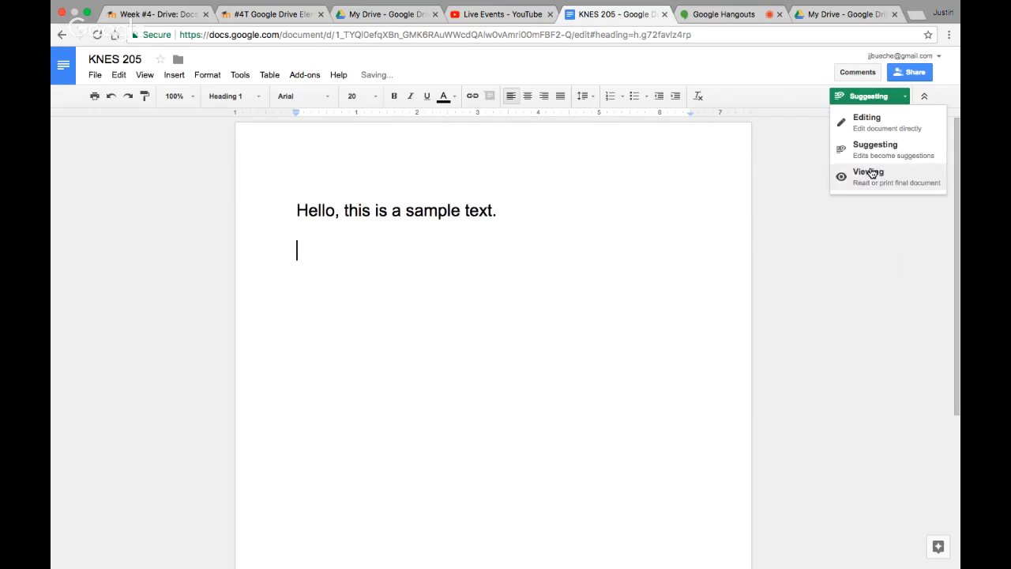
pyautogui.click(857, 73)
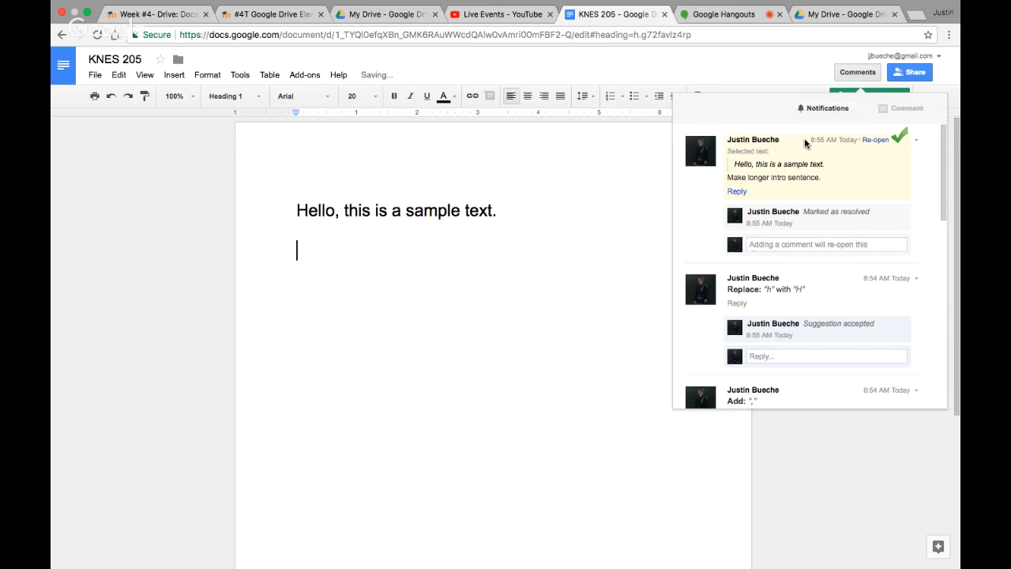
pyautogui.scroll(-10, 828, 342)
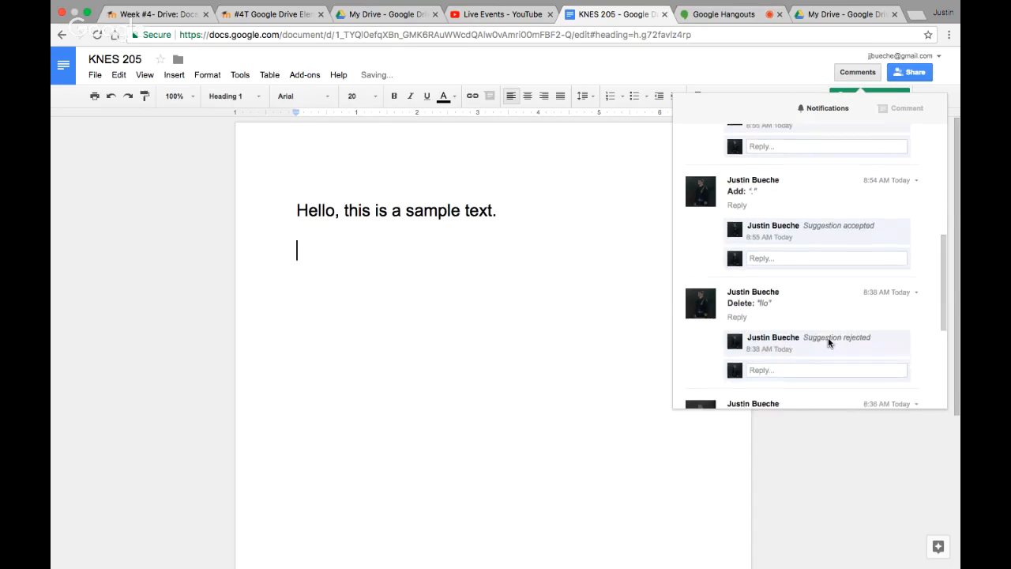
pyautogui.scroll(10, 828, 342)
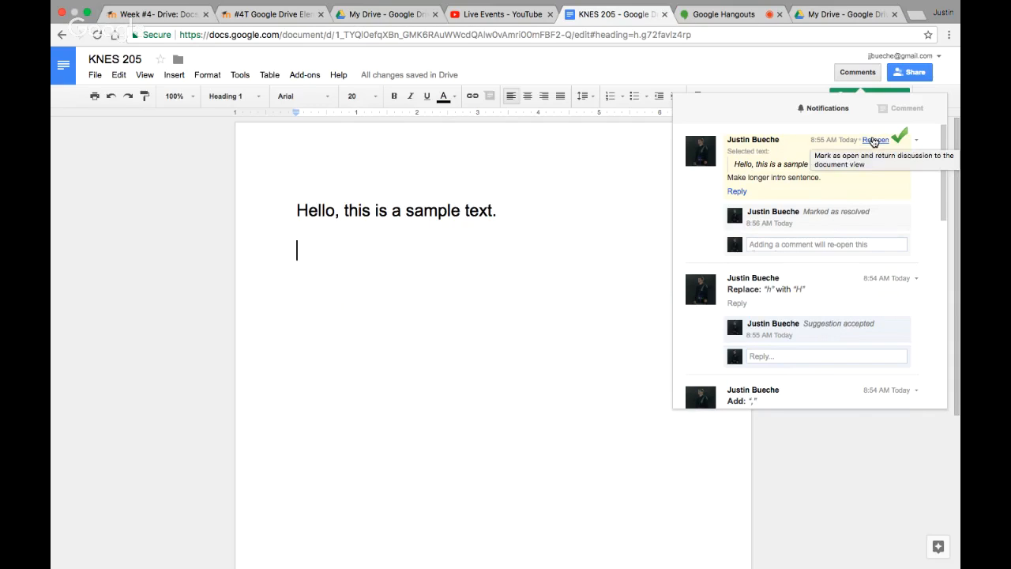
pyautogui.click(875, 499)
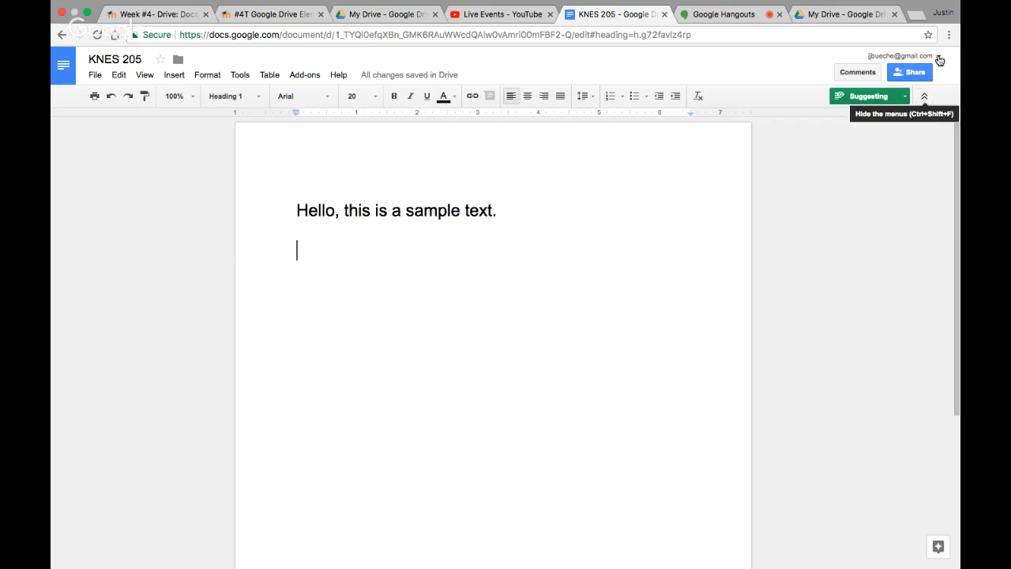
# Switch the document to Viewing mode and check which file commands are available.
pyautogui.click(880, 96)
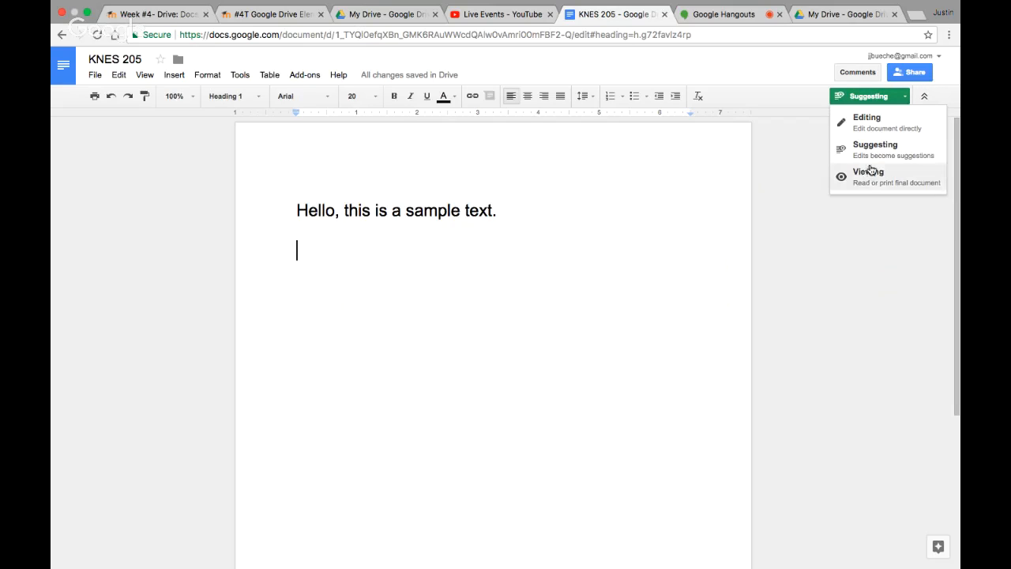
pyautogui.click(874, 188)
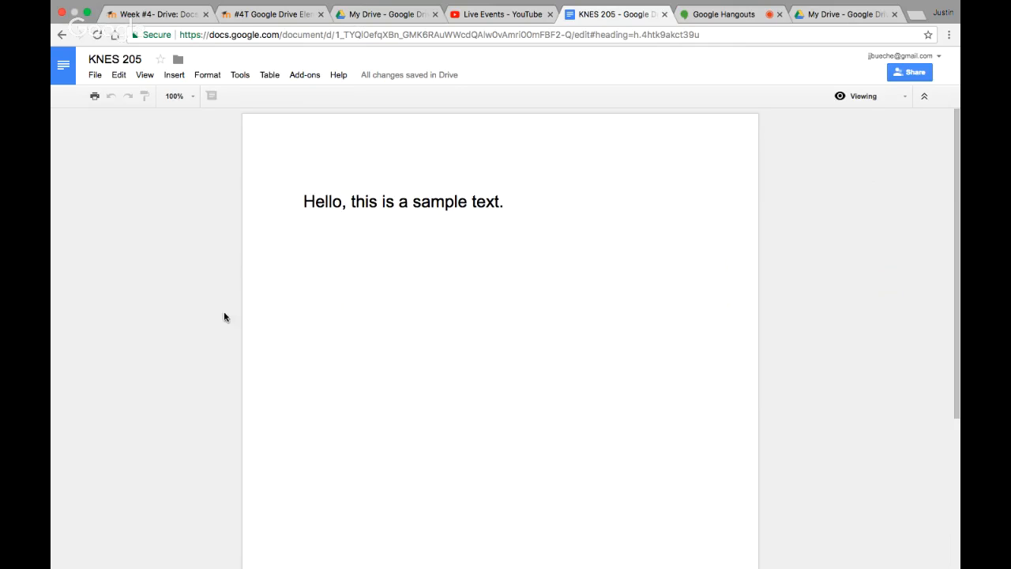
pyautogui.click(93, 74)
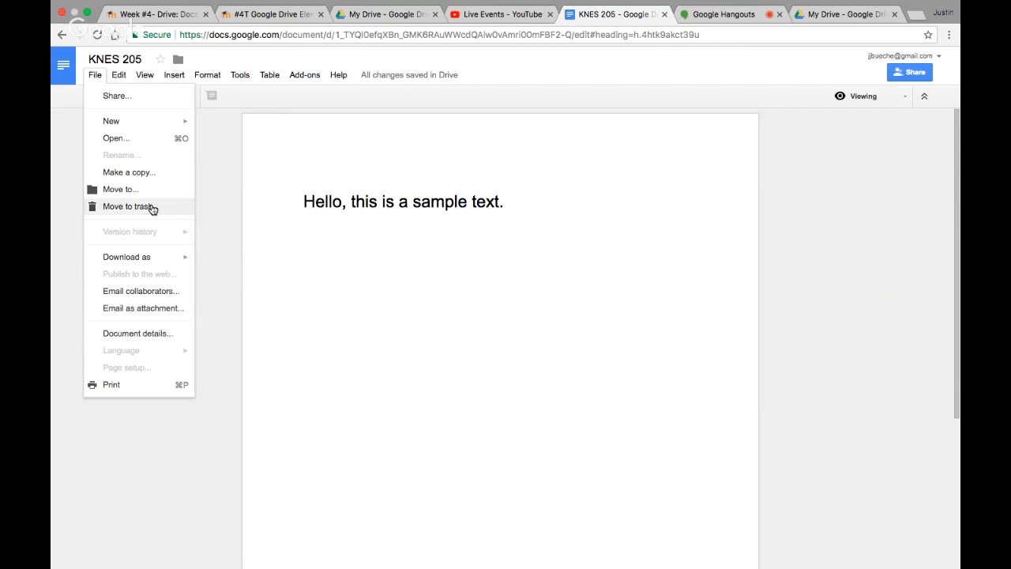
pyautogui.click(643, 116)
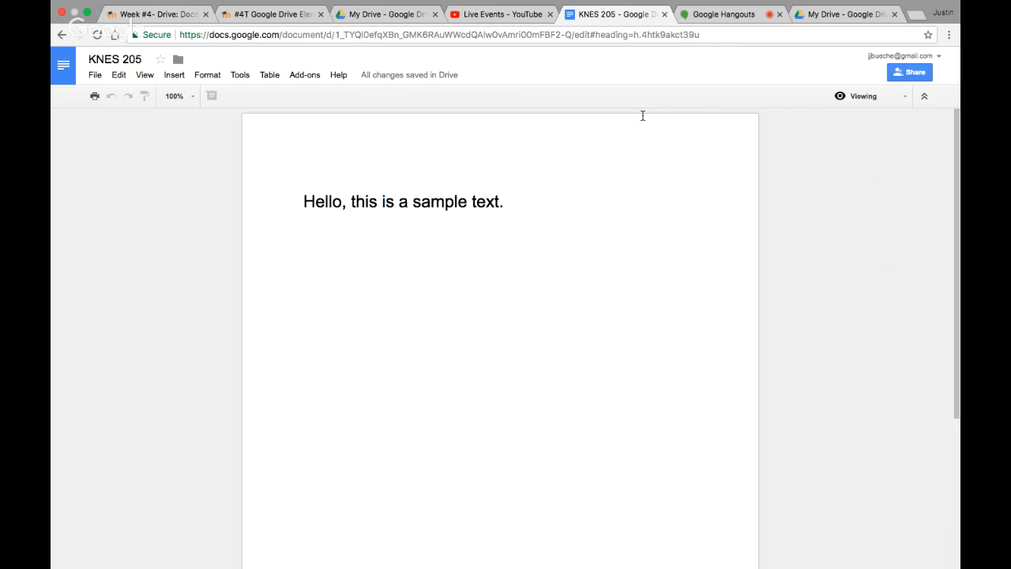
# Set the document to Editing mode and open its version history.
pyautogui.click(876, 98)
pyautogui.click(883, 129)
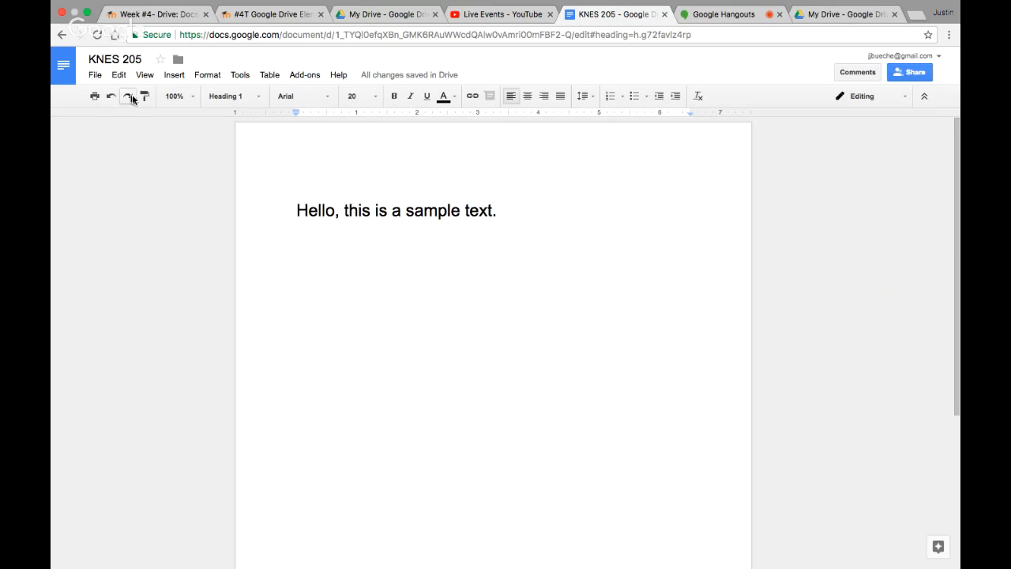
pyautogui.click(95, 74)
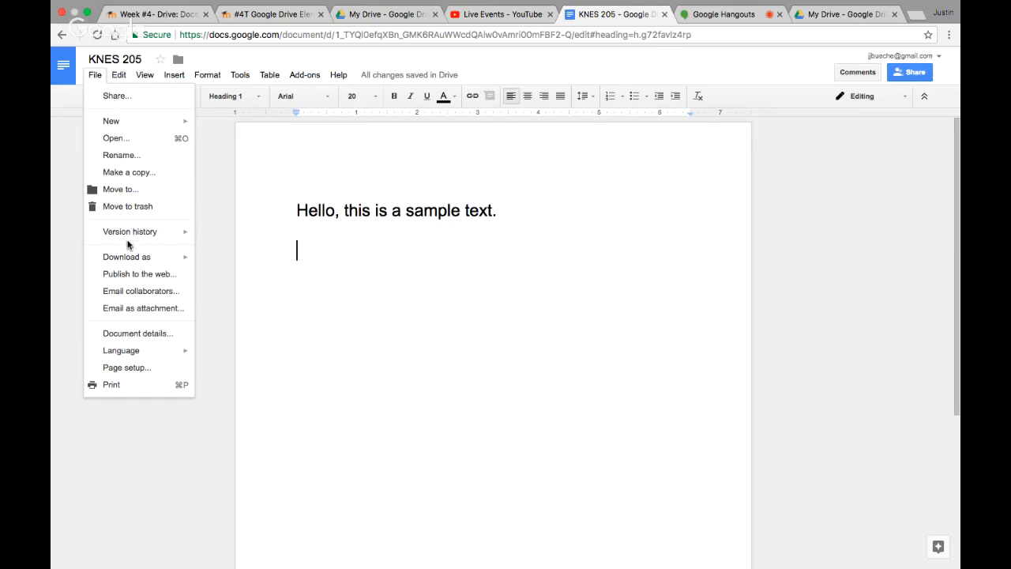
pyautogui.moveTo(129, 238)
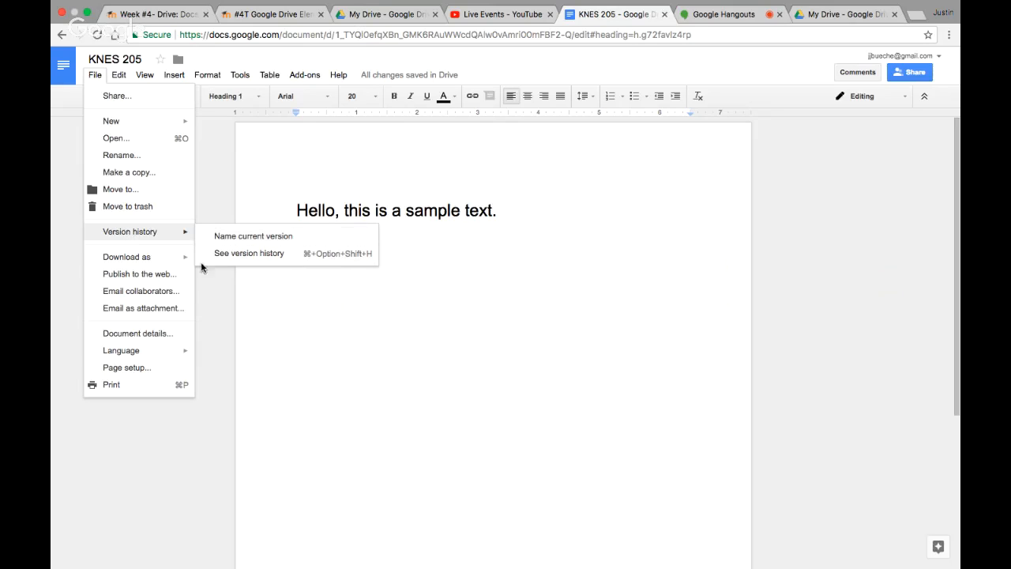
pyautogui.click(268, 256)
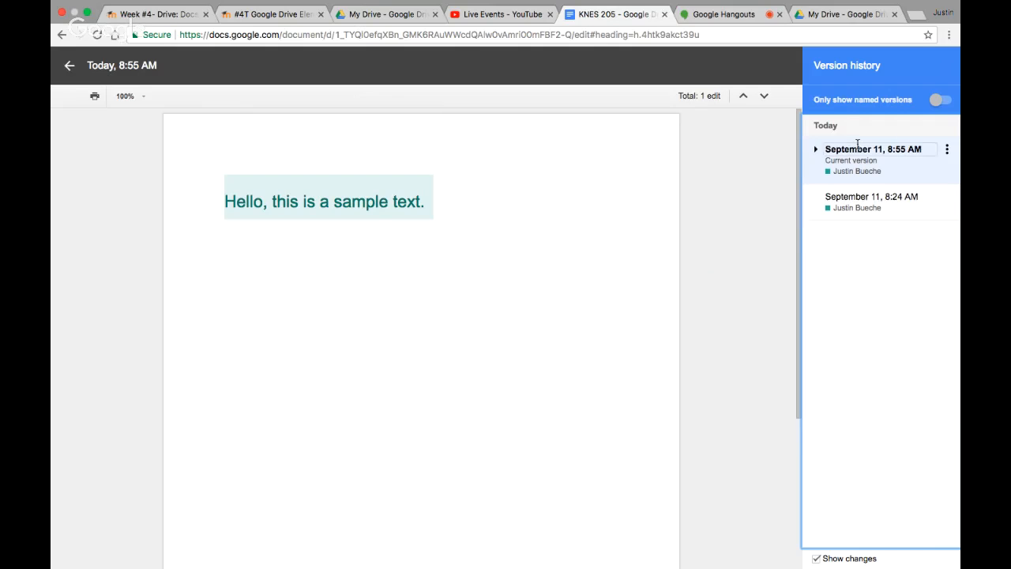
# Compare the 8:24 AM and 8:55 AM versions, check the earlier version's naming option, and return to the document.
pyautogui.click(858, 192)
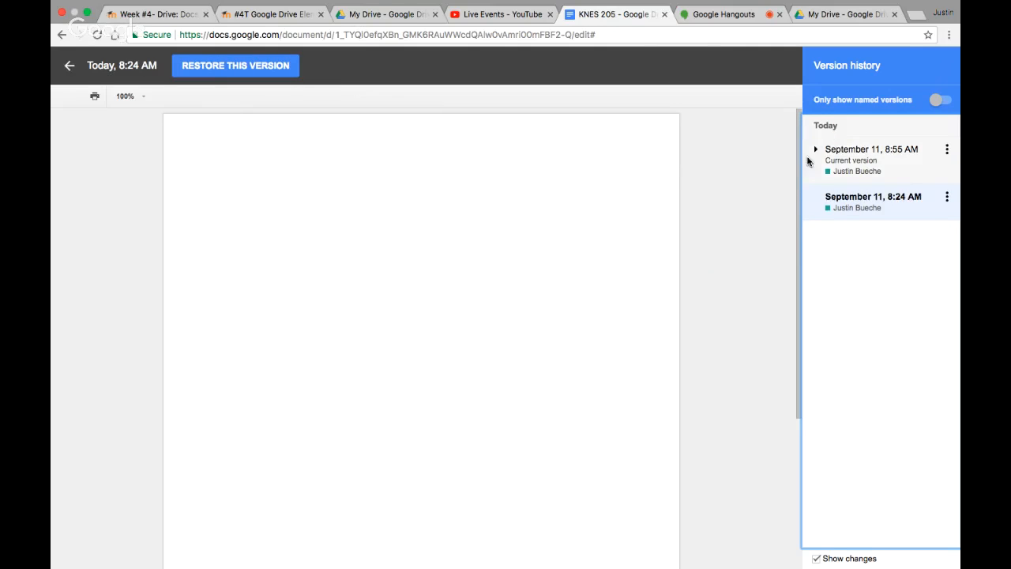
pyautogui.click(831, 172)
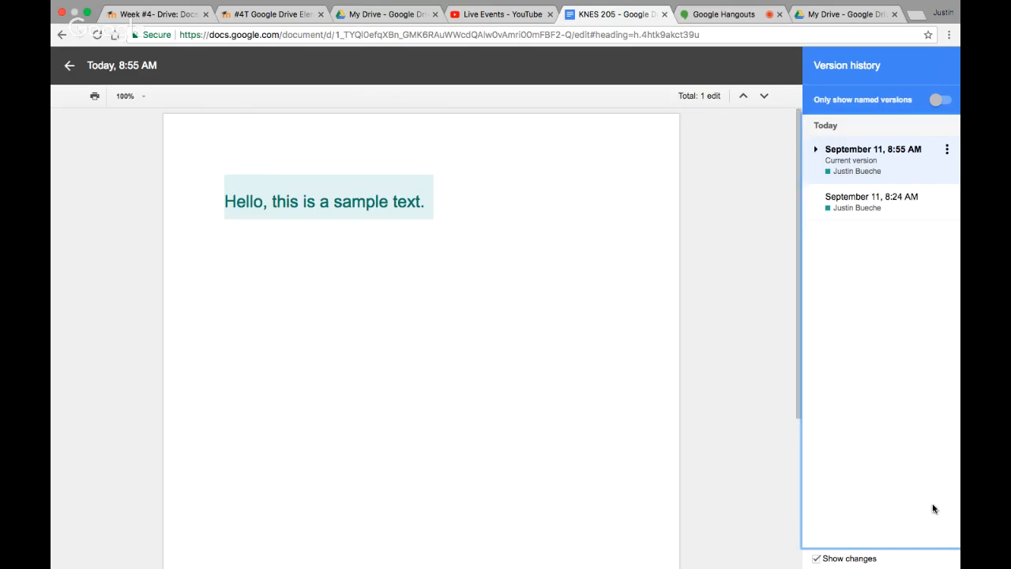
pyautogui.click(946, 204)
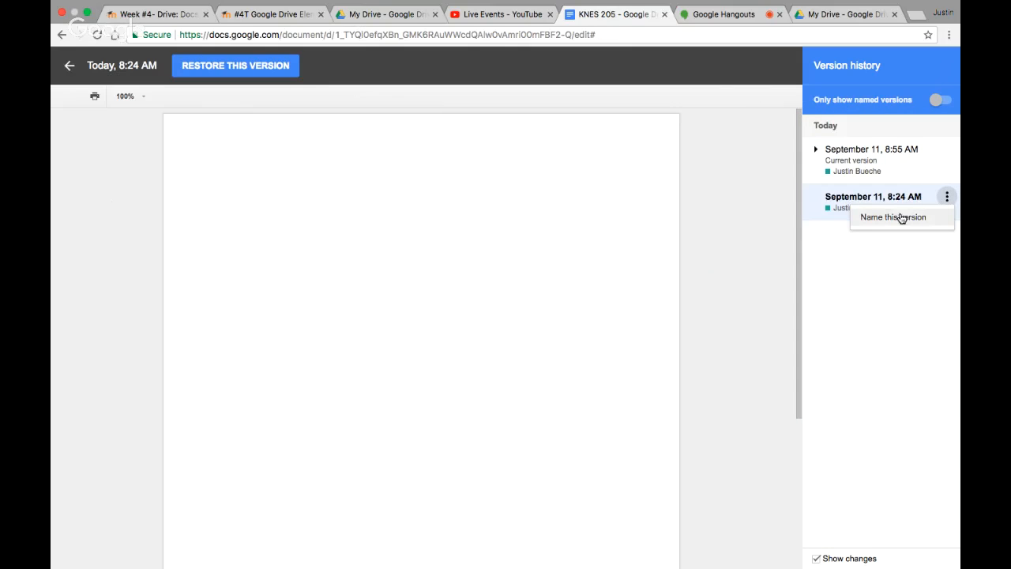
pyautogui.click(919, 274)
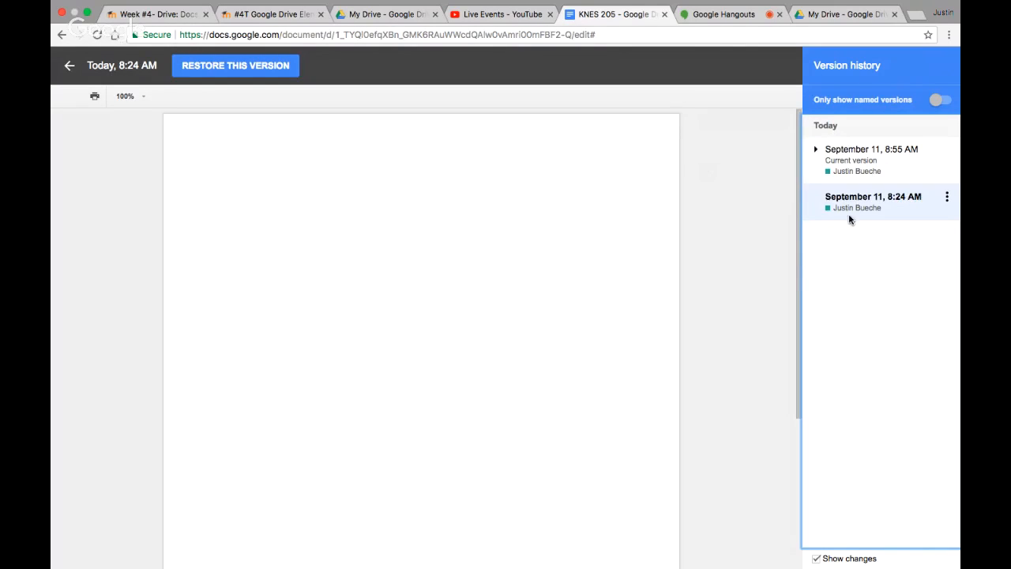
pyautogui.click(69, 67)
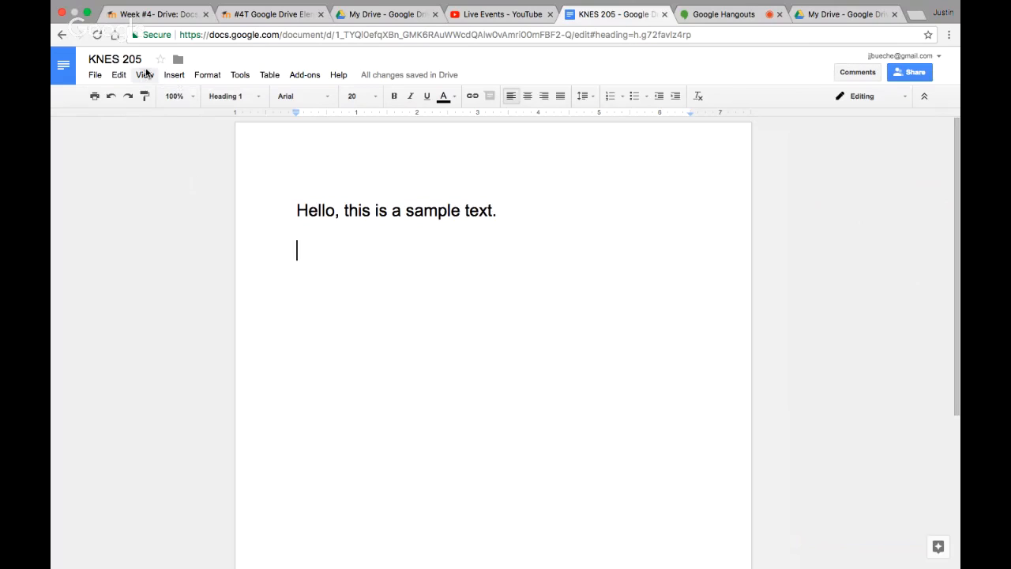
# Open a new blank drawing for insertion and close it without drawing anything.
pyautogui.click(173, 76)
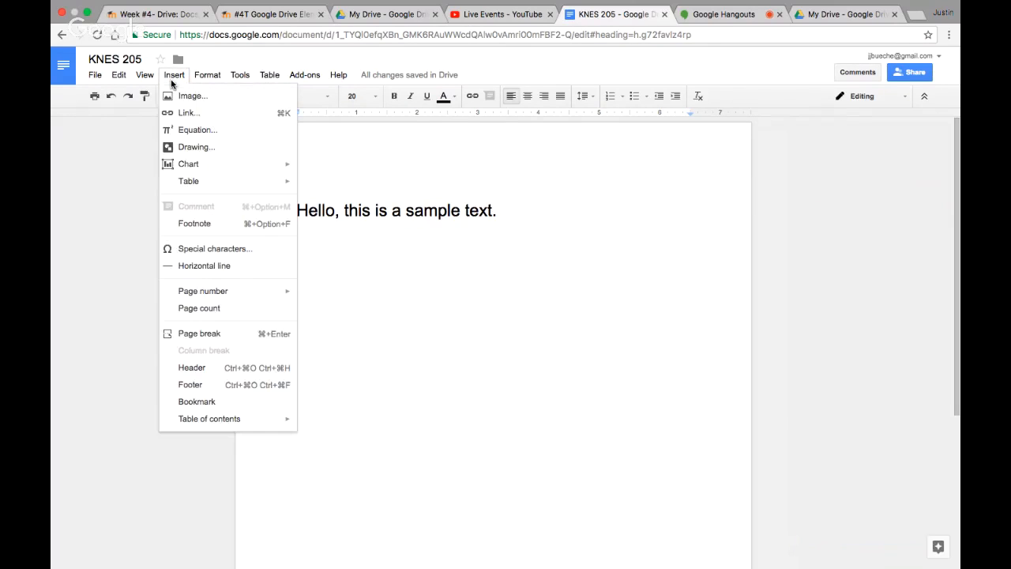
pyautogui.click(211, 148)
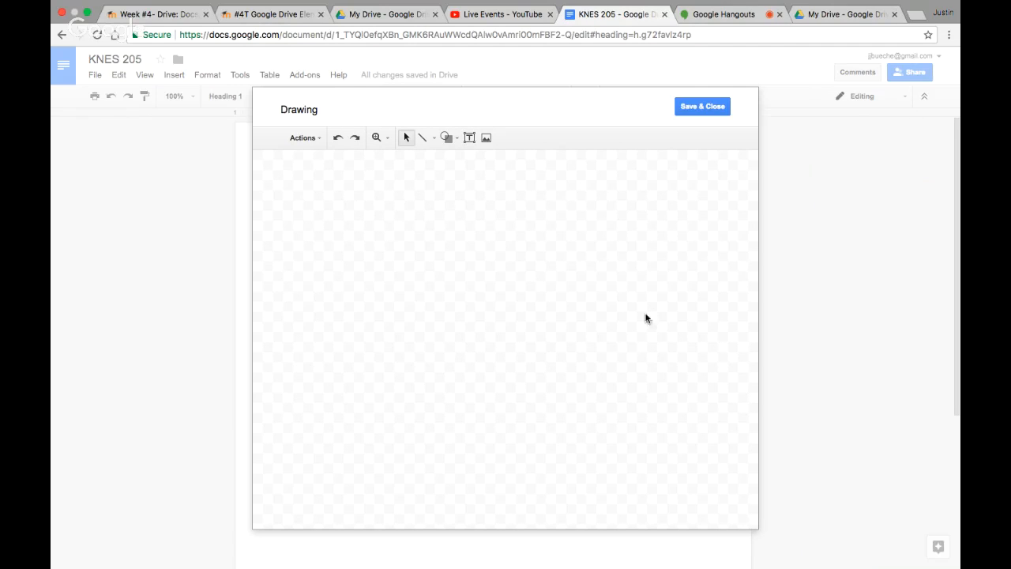
pyautogui.click(699, 106)
pyautogui.click(173, 75)
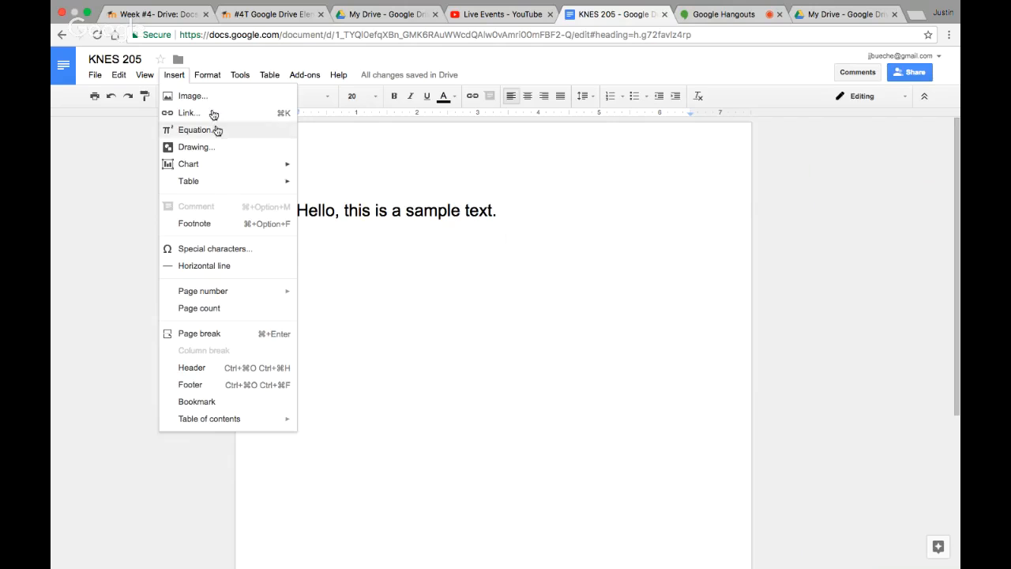
pyautogui.click(207, 74)
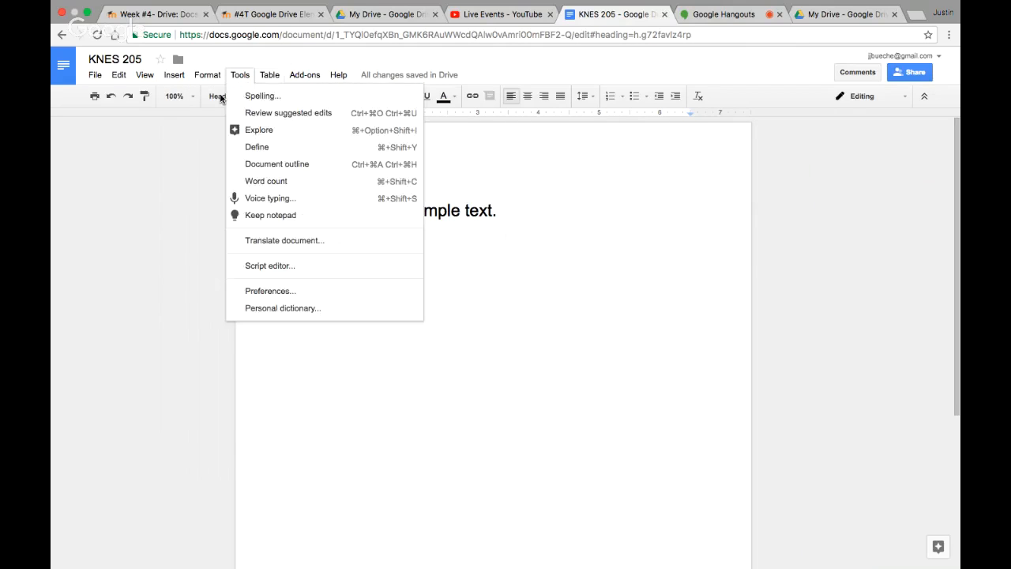
pyautogui.moveTo(95, 74)
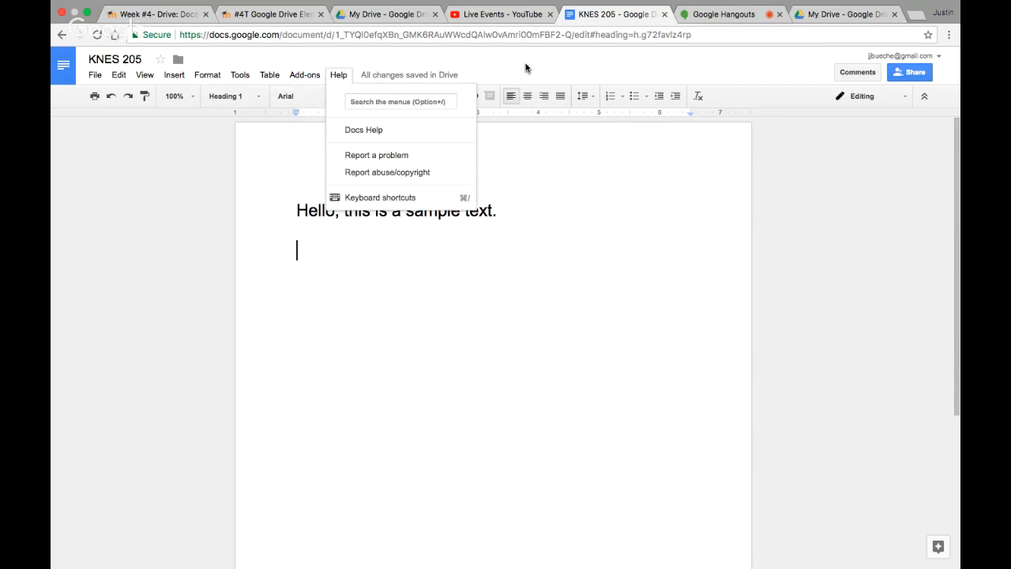
pyautogui.moveTo(202, 76)
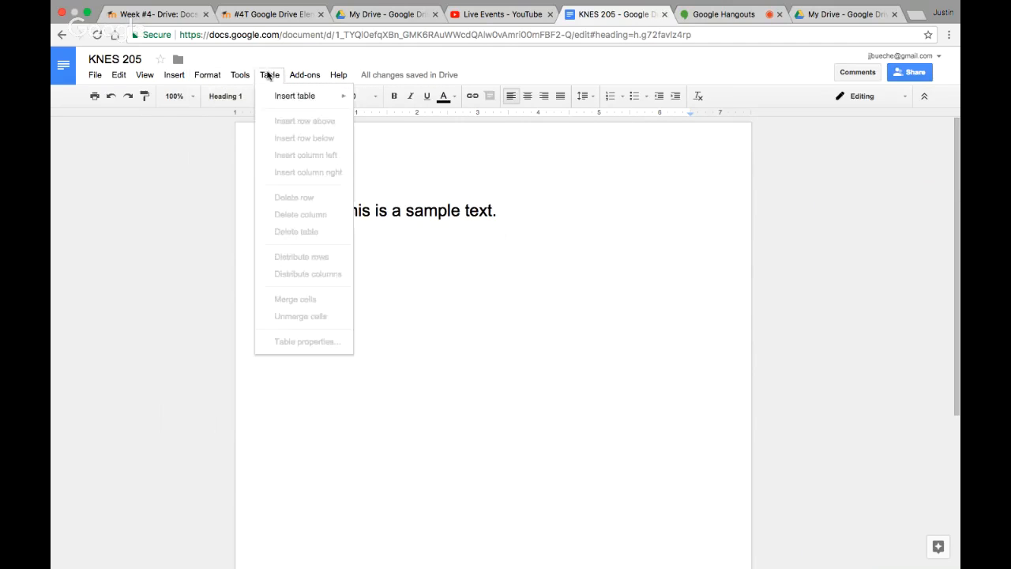
pyautogui.moveTo(348, 84)
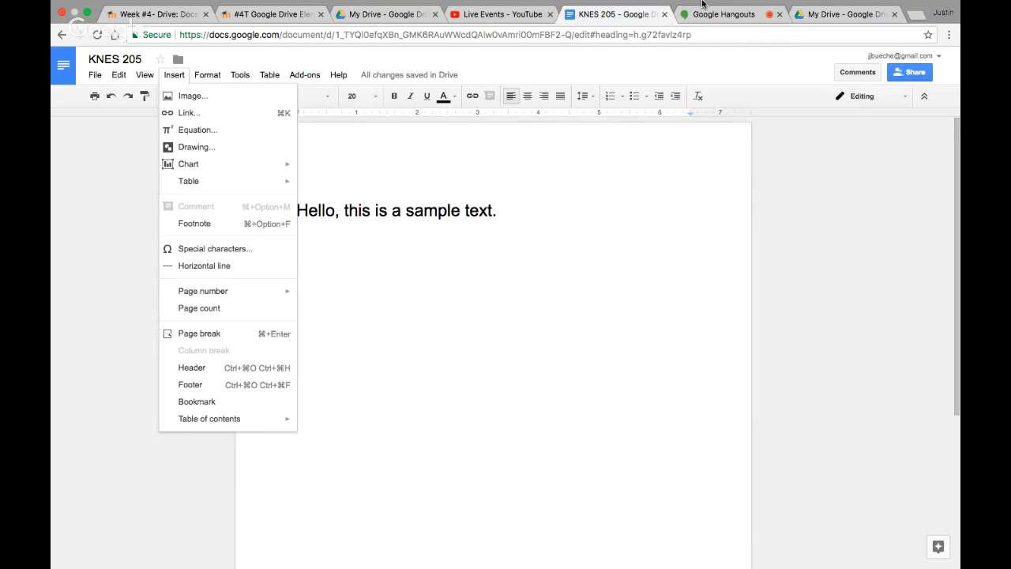
# Switch to the Google Hangouts broadcast page.
pyautogui.click(716, 28)
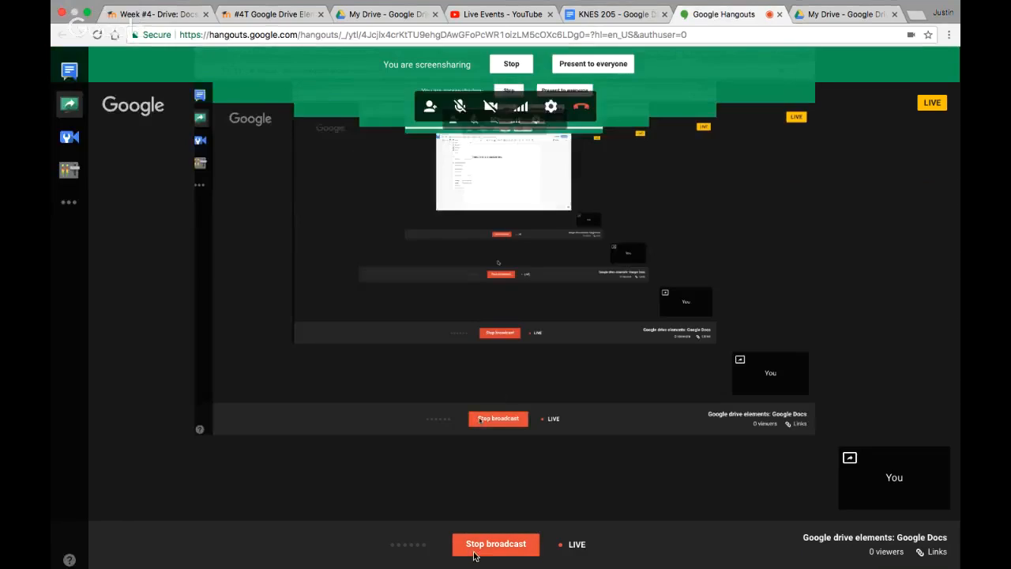